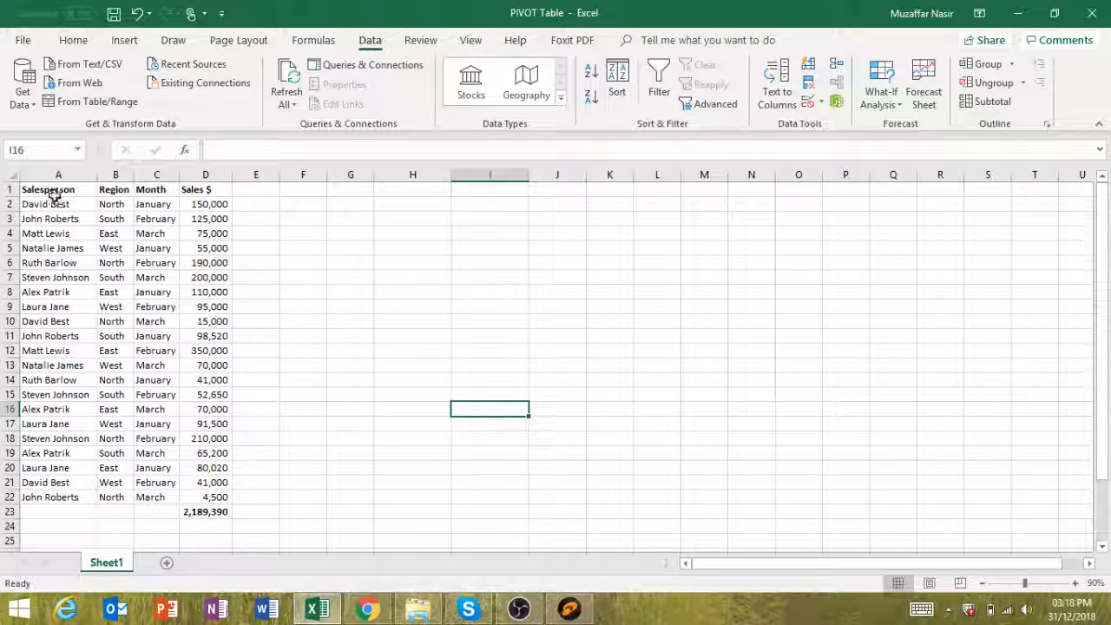
- Create a PivotTable from the sales data in A1:D22 and place it on the existing worksheet at cell J1
{"action": "left_click_drag", "start_coordinate": [54, 191], "coordinate": [223, 499]}
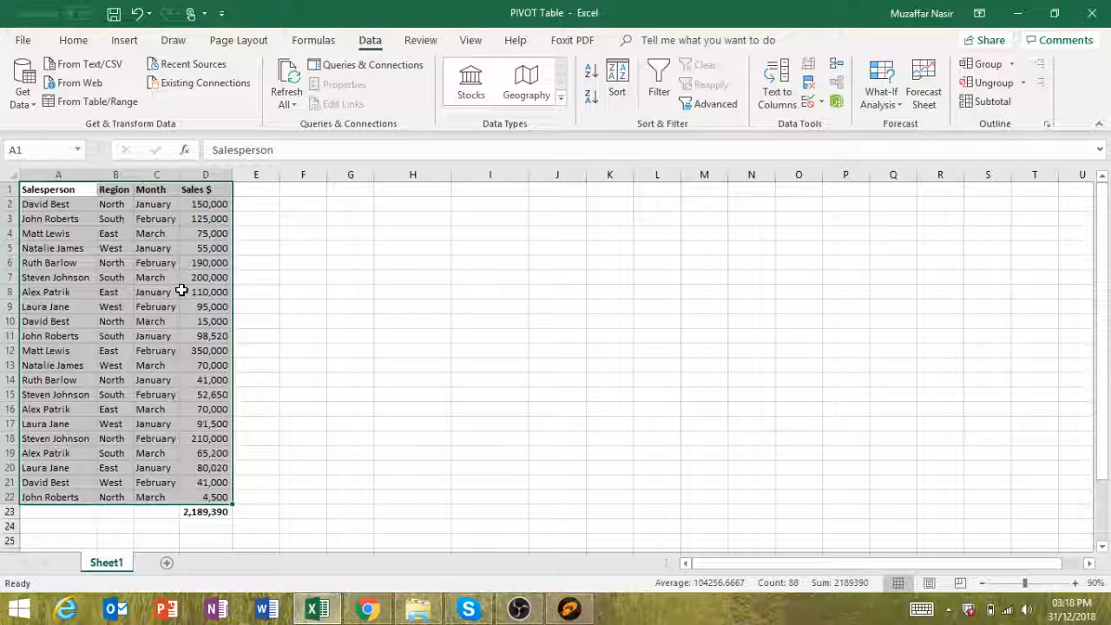
{"action": "left_click", "coordinate": [124, 43]}
{"action": "key", "text": "ctrl+c"}
{"action": "key", "text": "Escape"}
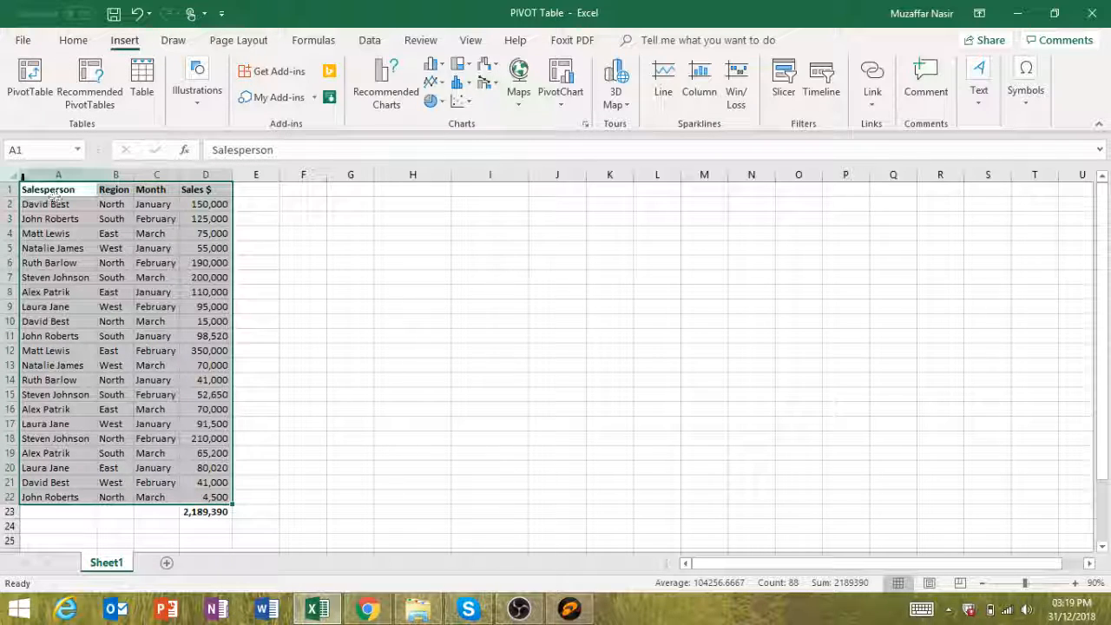
{"action": "left_click_drag", "start_coordinate": [50, 190], "coordinate": [199, 495]}
{"action": "key", "text": "ctrl+c"}
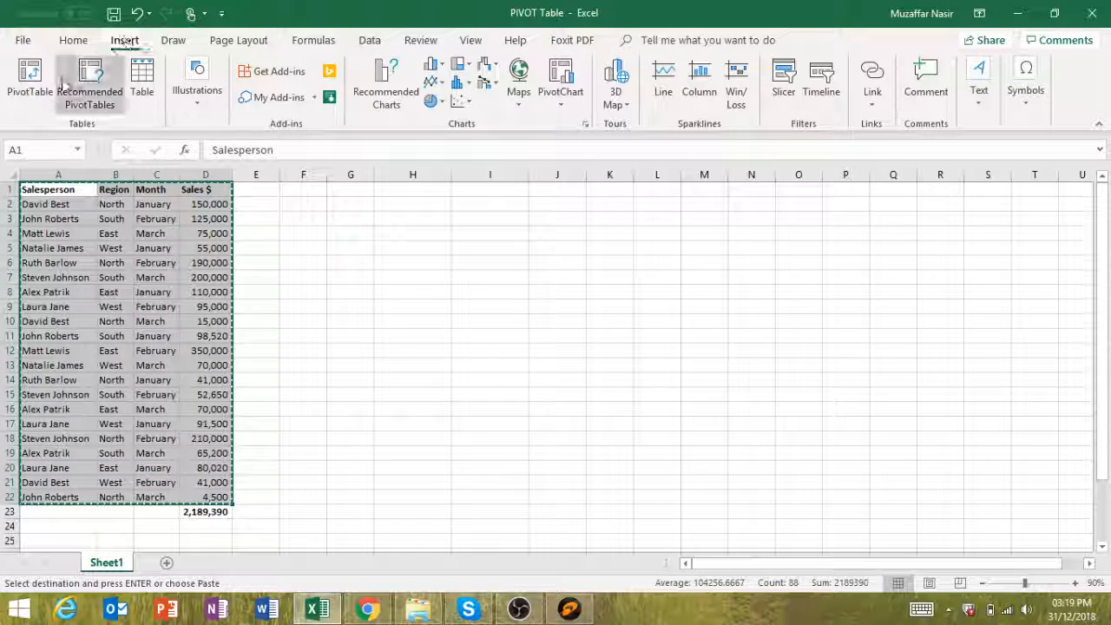
{"action": "left_click", "coordinate": [32, 78]}
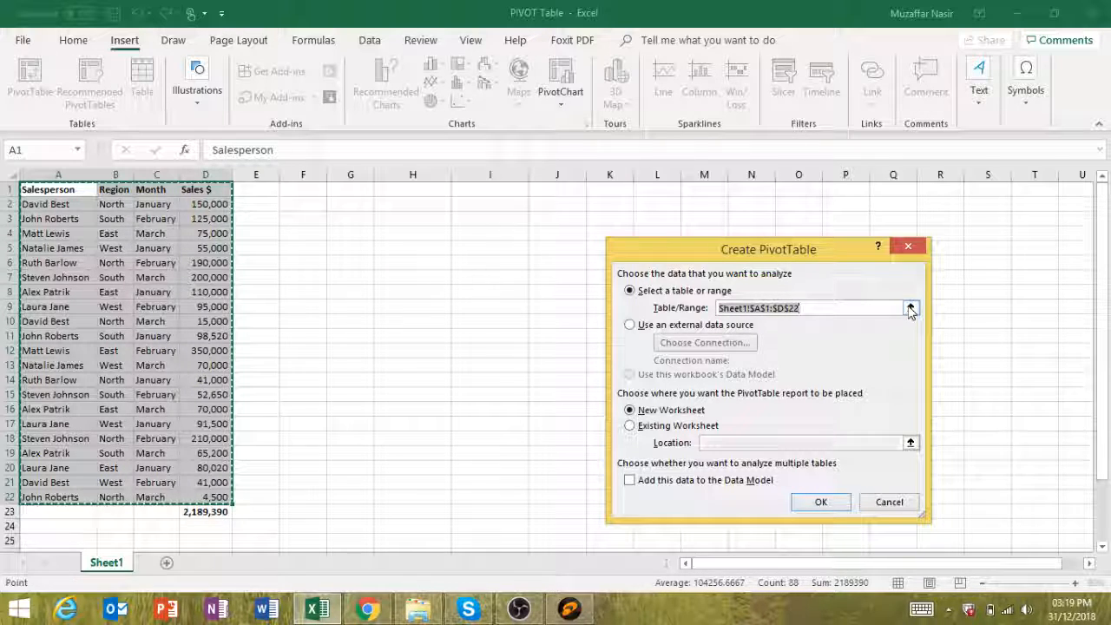
{"action": "left_click", "coordinate": [629, 425]}
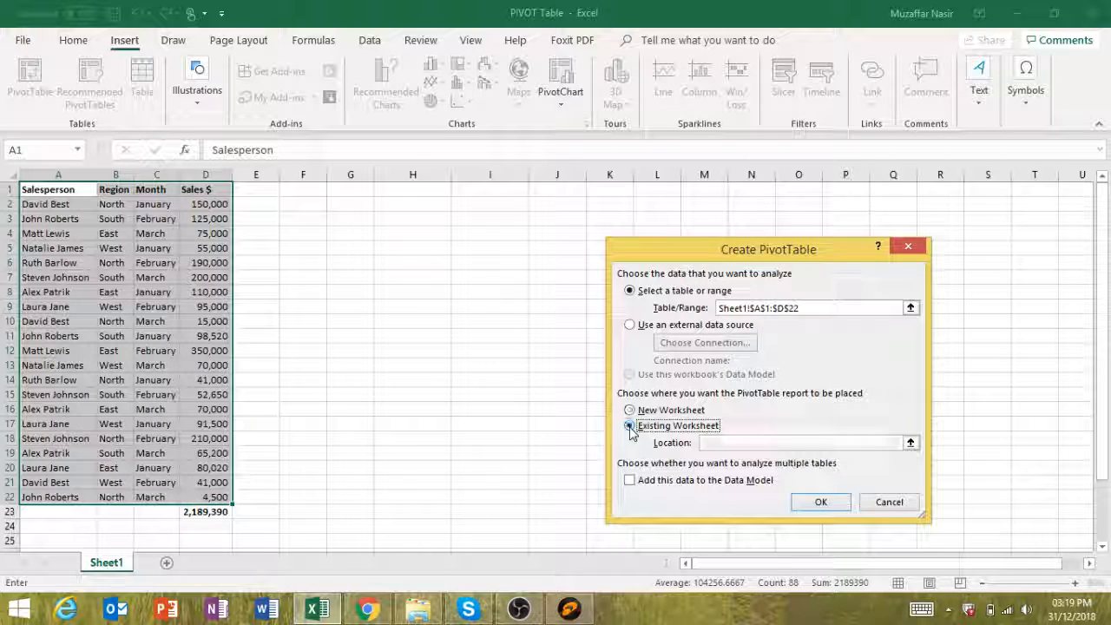
{"action": "left_click", "coordinate": [911, 444]}
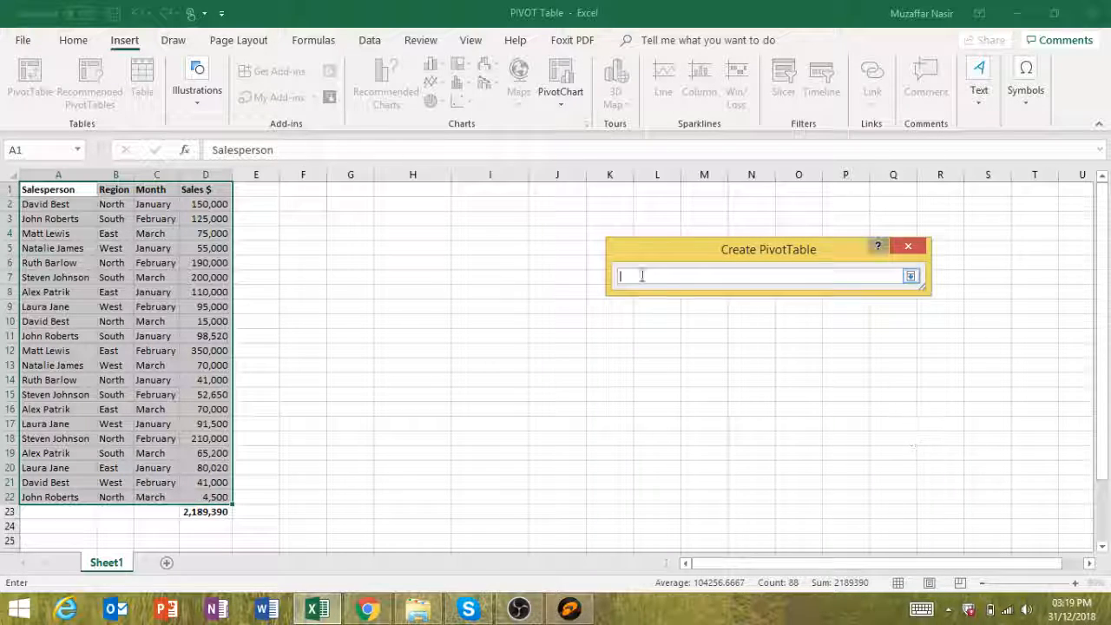
{"action": "left_click", "coordinate": [557, 190]}
{"action": "key", "text": "Return"}
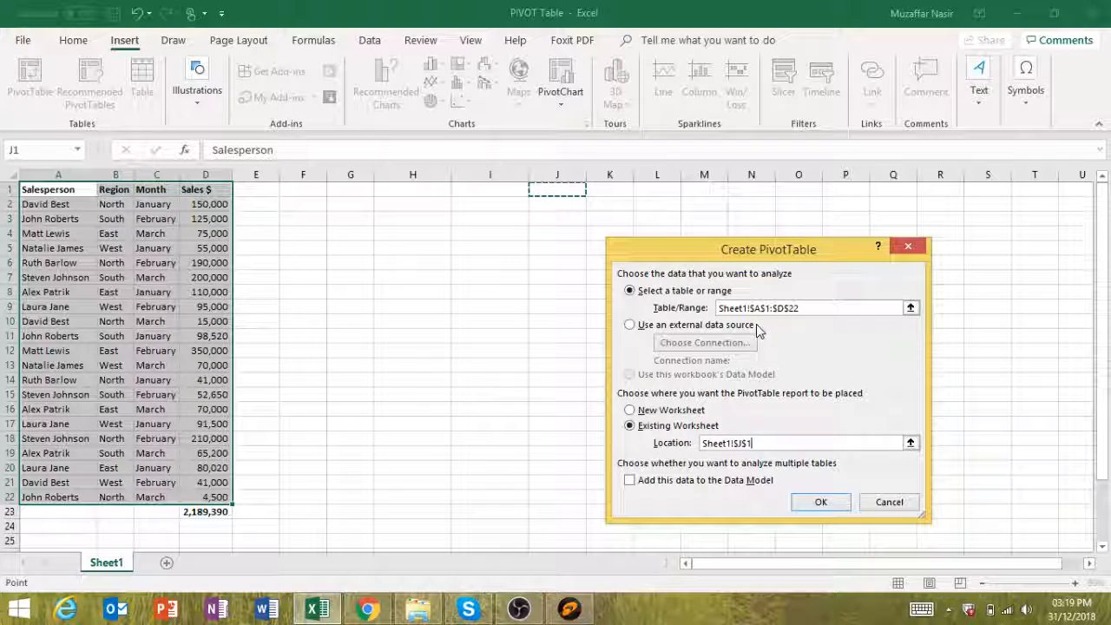
{"action": "left_click", "coordinate": [816, 502]}
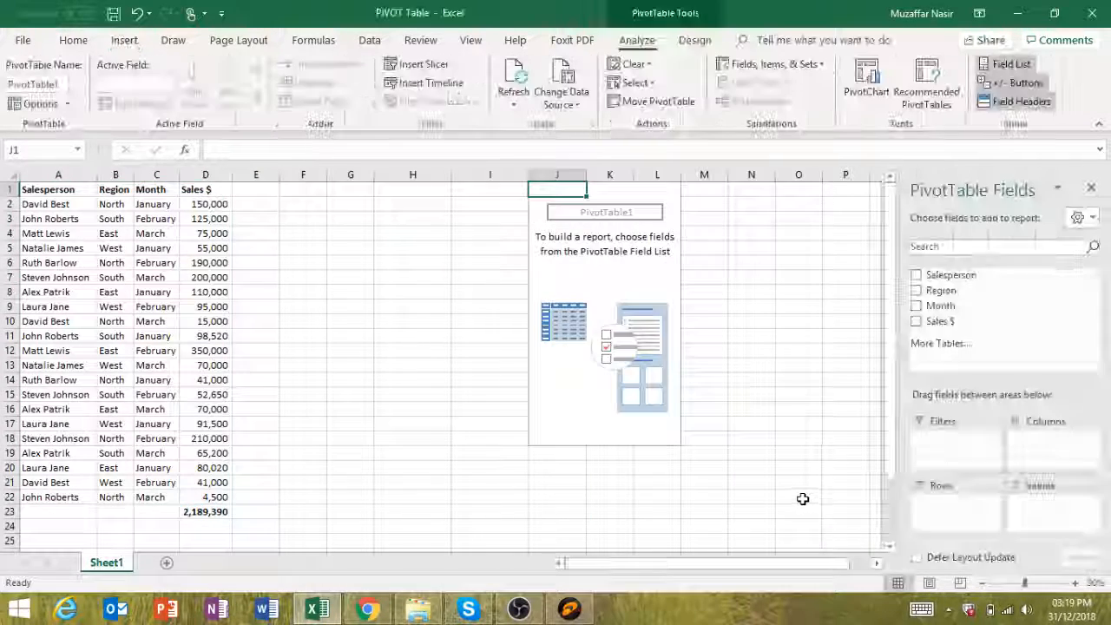
- Add the Salesperson field to the PivotTable's rows and the Sales $ field to its values
{"action": "left_click", "coordinate": [638, 292]}
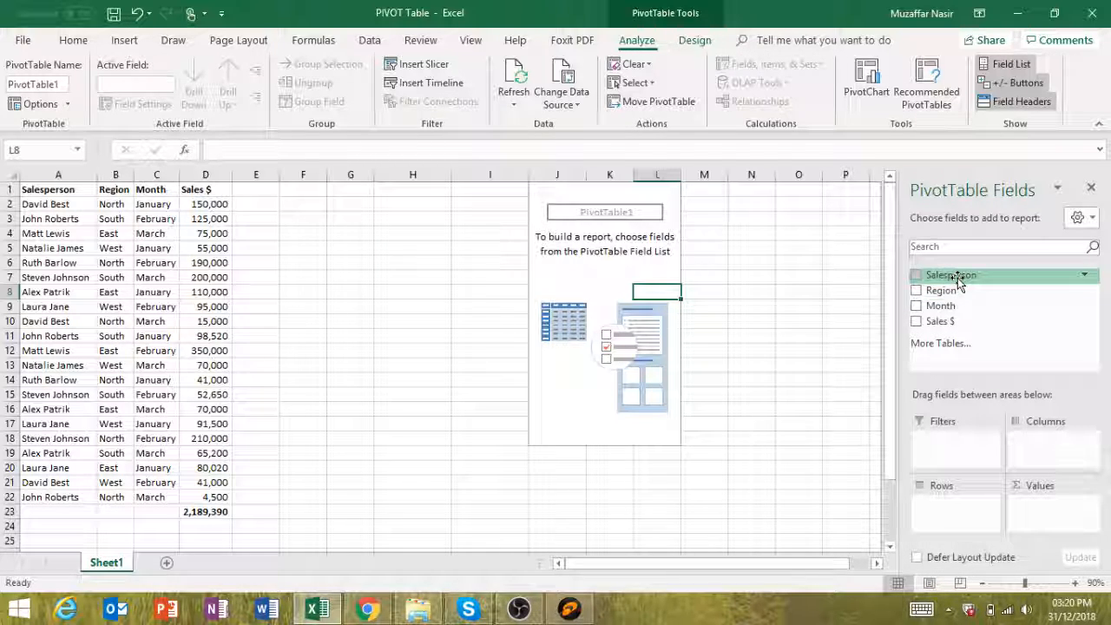
{"action": "left_click_drag", "start_coordinate": [967, 279], "coordinate": [963, 504]}
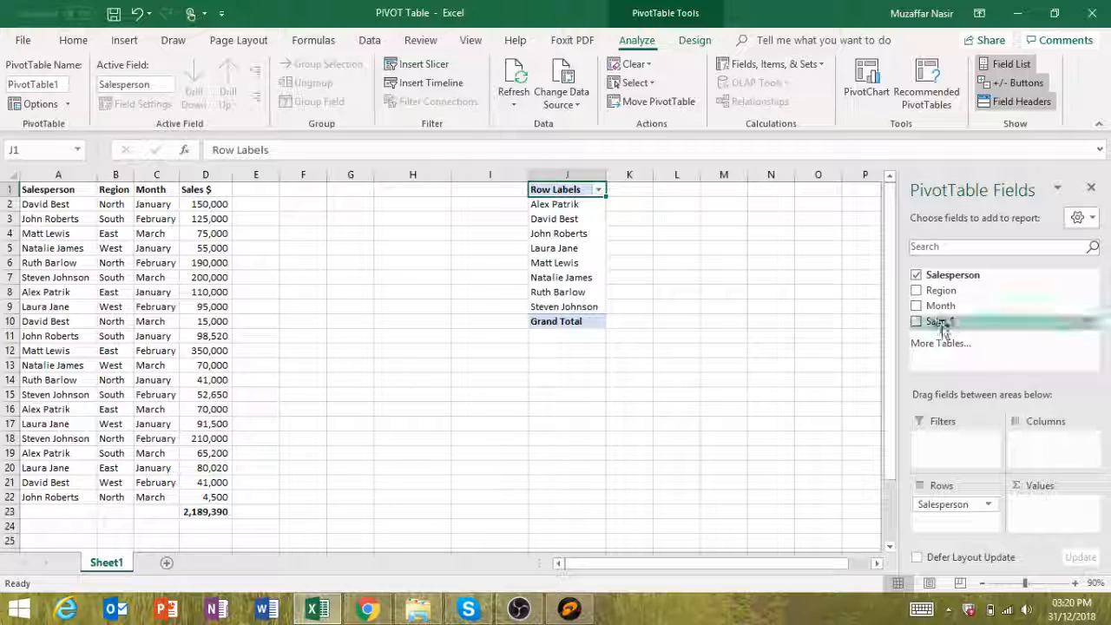
{"action": "left_click_drag", "start_coordinate": [942, 328], "coordinate": [1042, 531]}
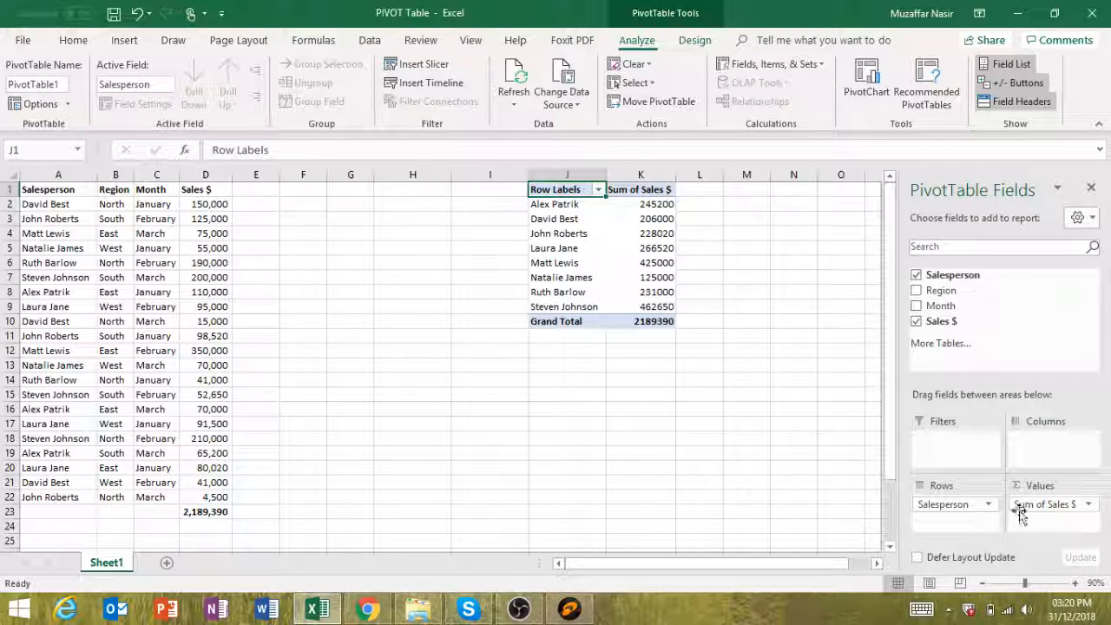
- Review the calculation types available for summarizing the Sales $ value field, leaving the settings as they are
{"action": "left_click", "coordinate": [1081, 506]}
{"action": "left_click", "coordinate": [1015, 485]}
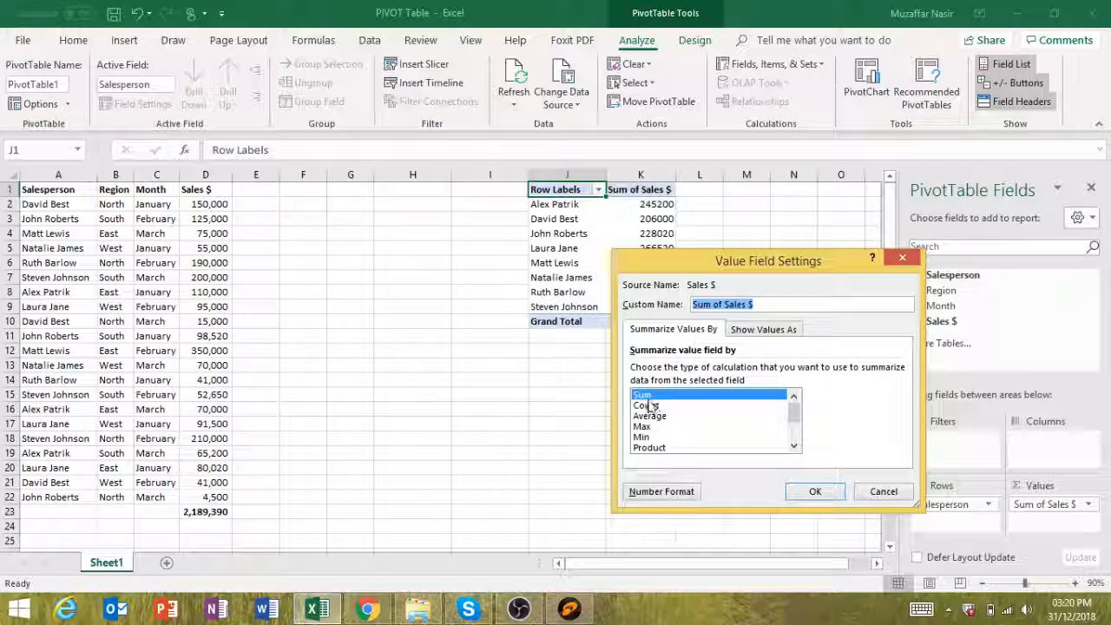
{"action": "left_click", "coordinate": [793, 447]}
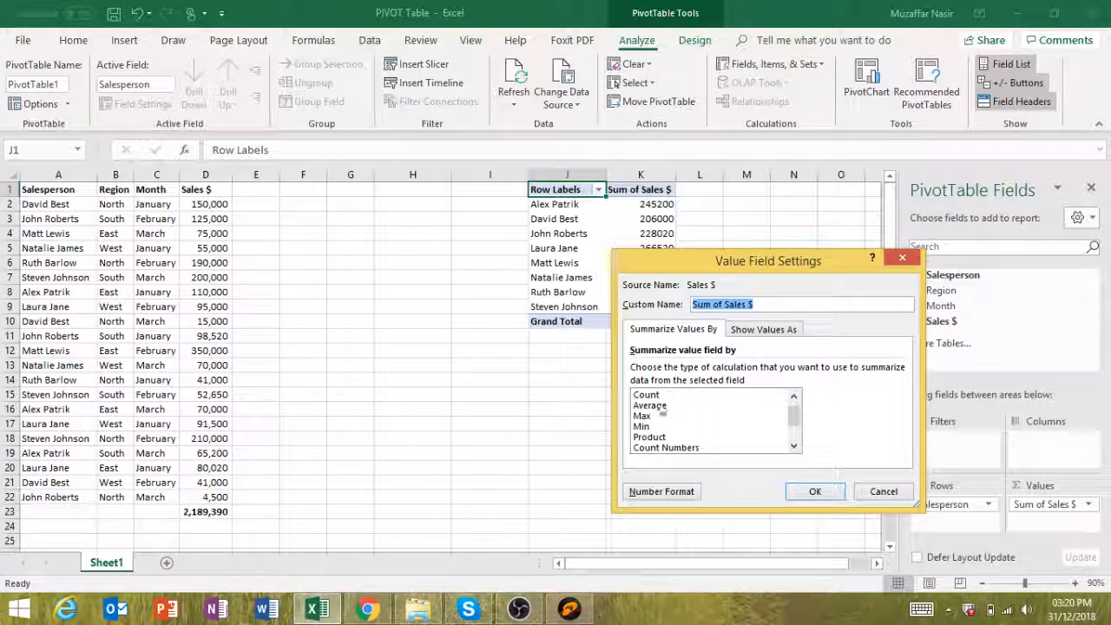
{"action": "left_click", "coordinate": [882, 492]}
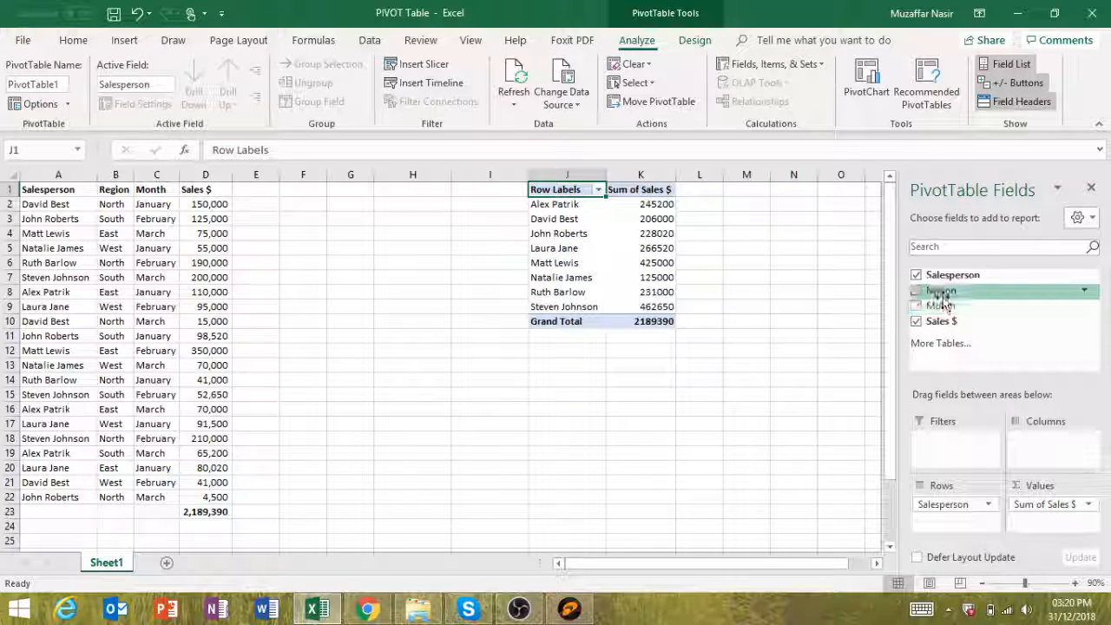
- Add the Region field below Salesperson in the rows and enable the Classic PivotTable layout
{"action": "left_click_drag", "start_coordinate": [942, 293], "coordinate": [954, 521]}
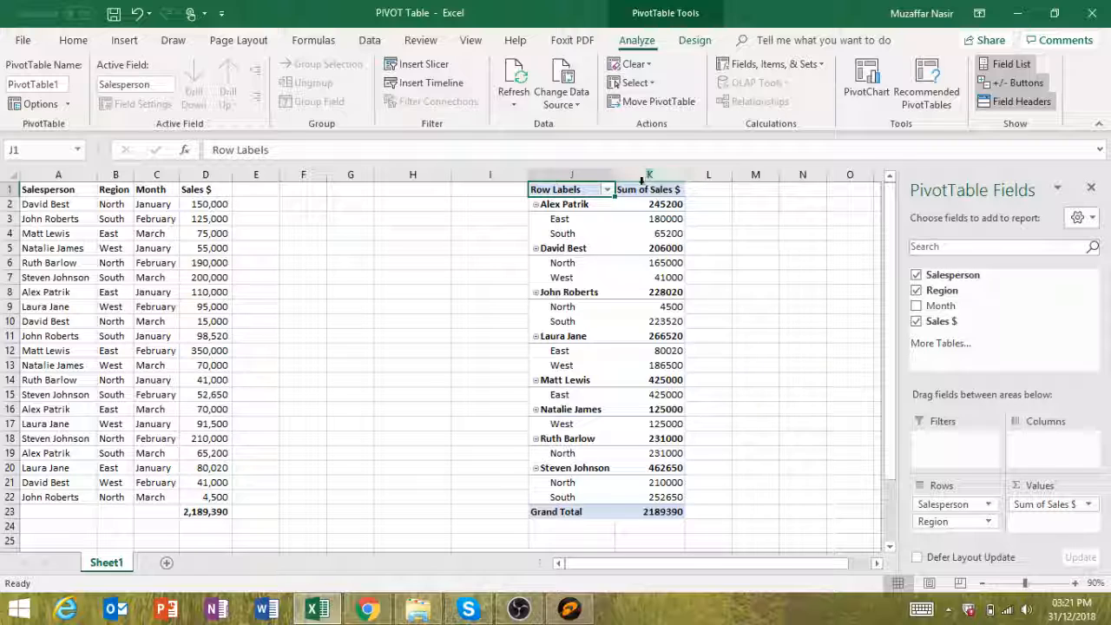
{"action": "left_click", "coordinate": [587, 233]}
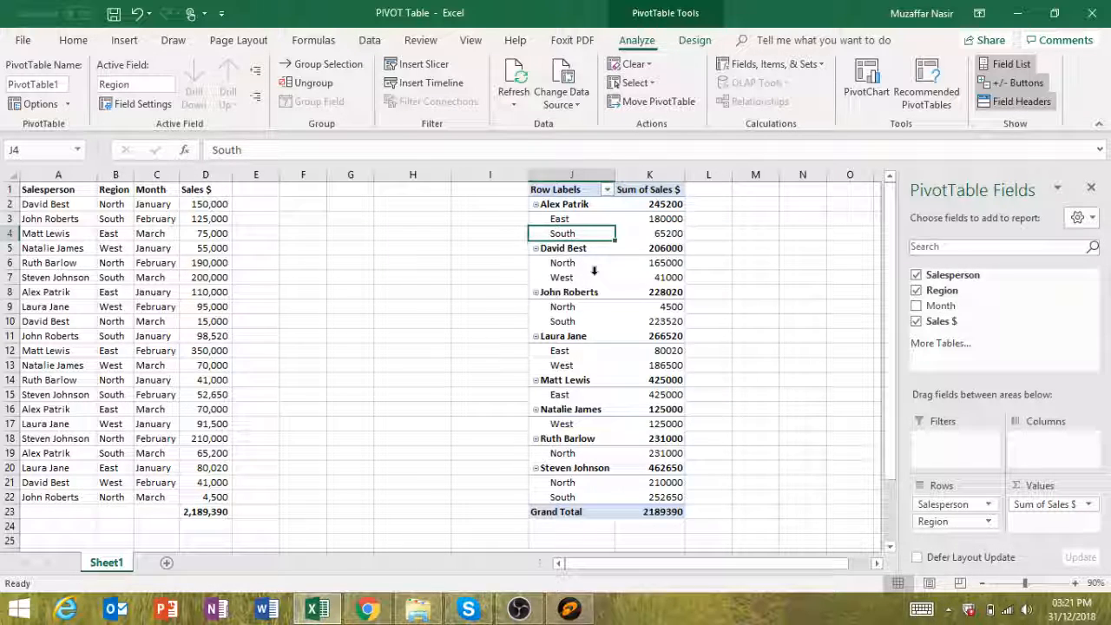
{"action": "right_click", "coordinate": [594, 272]}
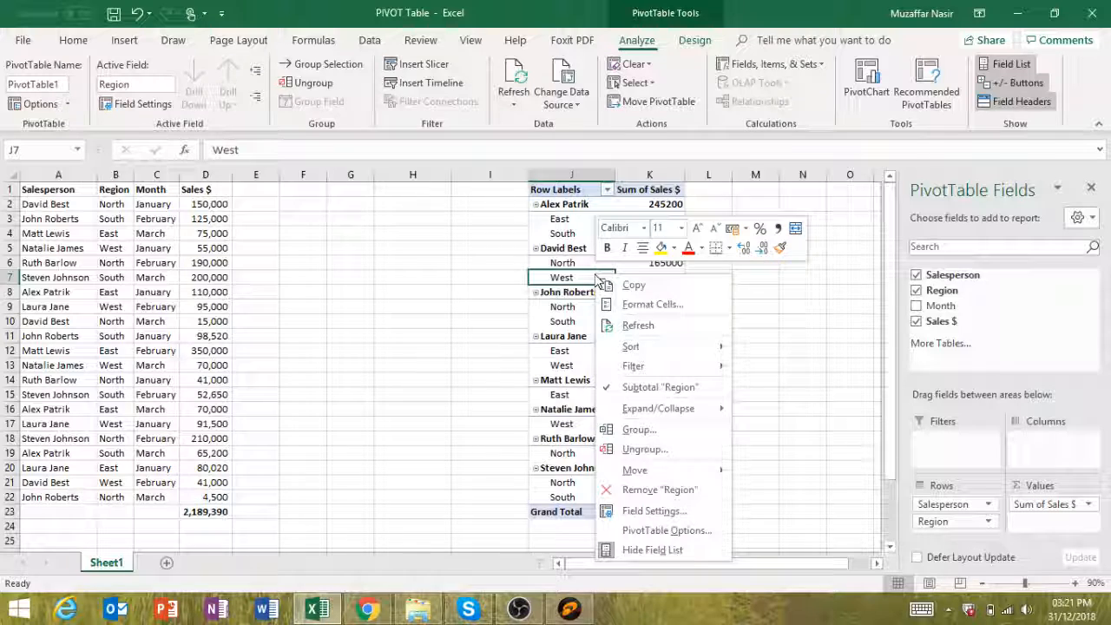
{"action": "left_click", "coordinate": [645, 533]}
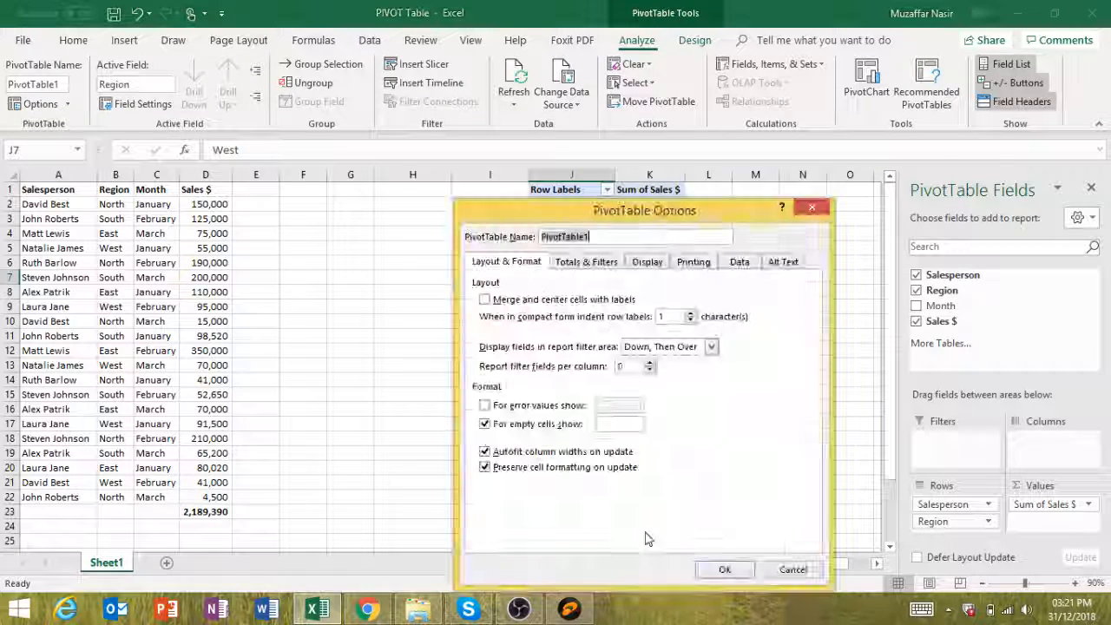
{"action": "left_click", "coordinate": [646, 264]}
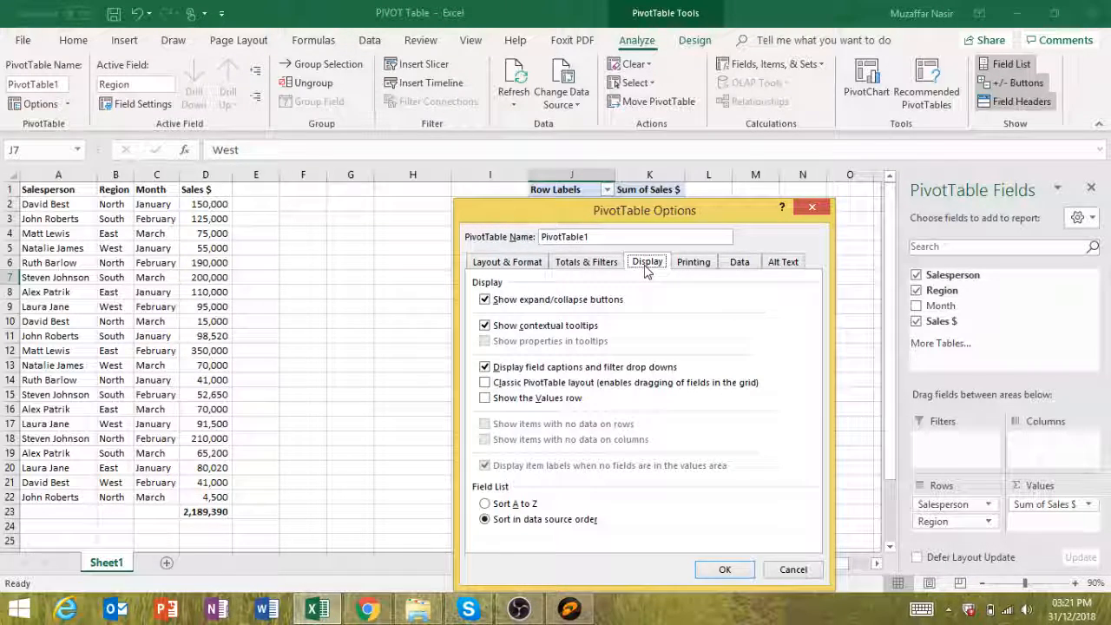
{"action": "left_click", "coordinate": [484, 383]}
{"action": "left_click", "coordinate": [724, 569]}
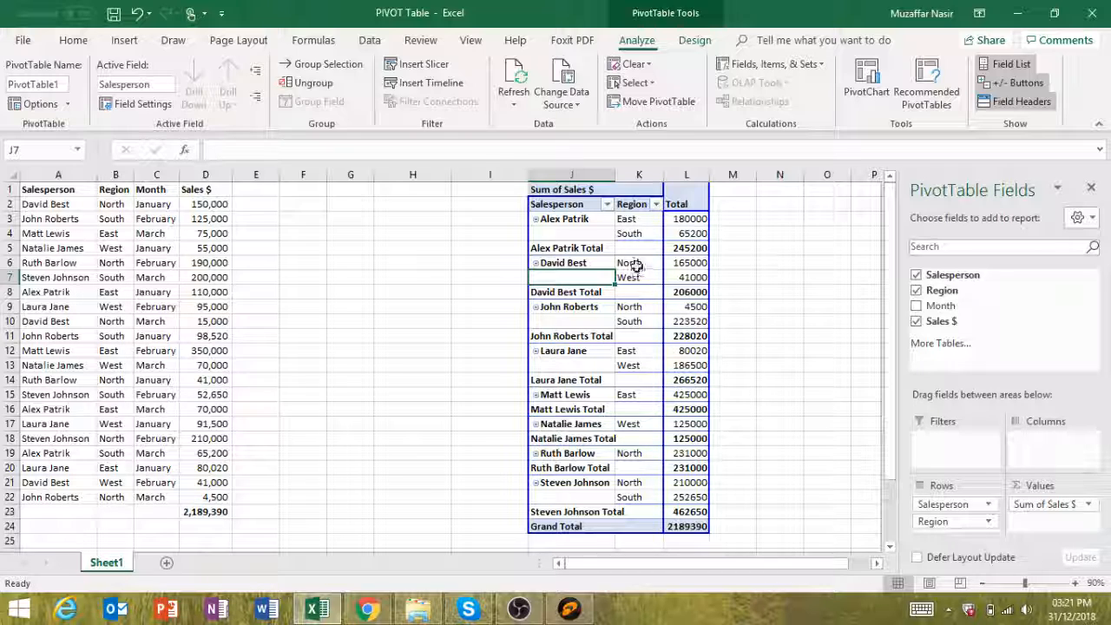
- Remove the Salesperson subtotals from the PivotTable
{"action": "left_click_drag", "start_coordinate": [565, 219], "coordinate": [612, 230]}
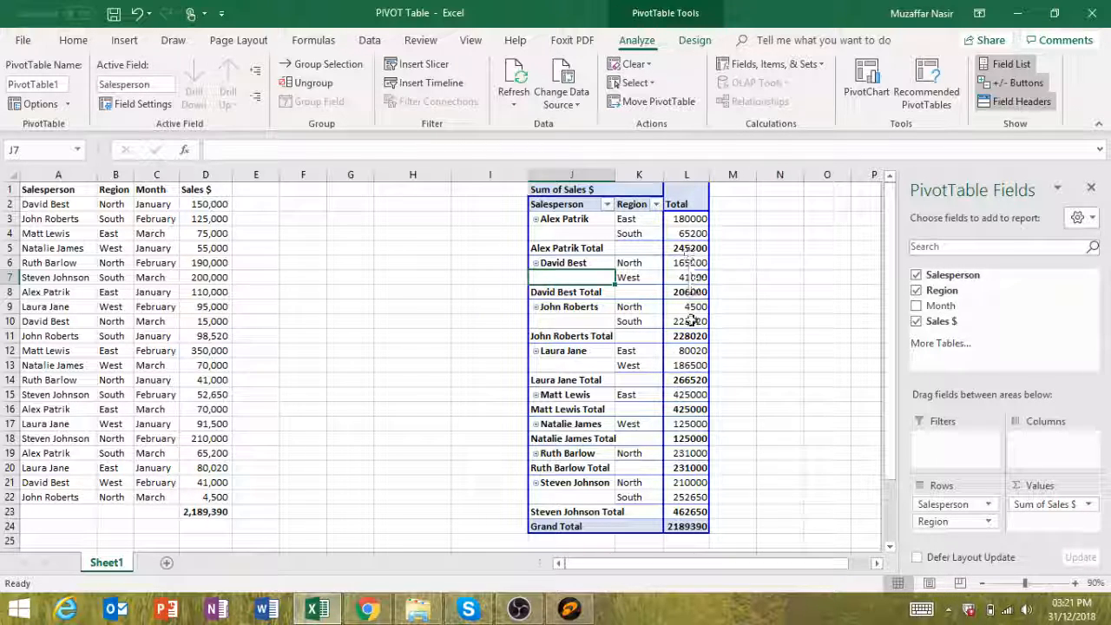
{"action": "left_click", "coordinate": [565, 249]}
{"action": "left_click_drag", "start_coordinate": [515, 251], "coordinate": [733, 248]}
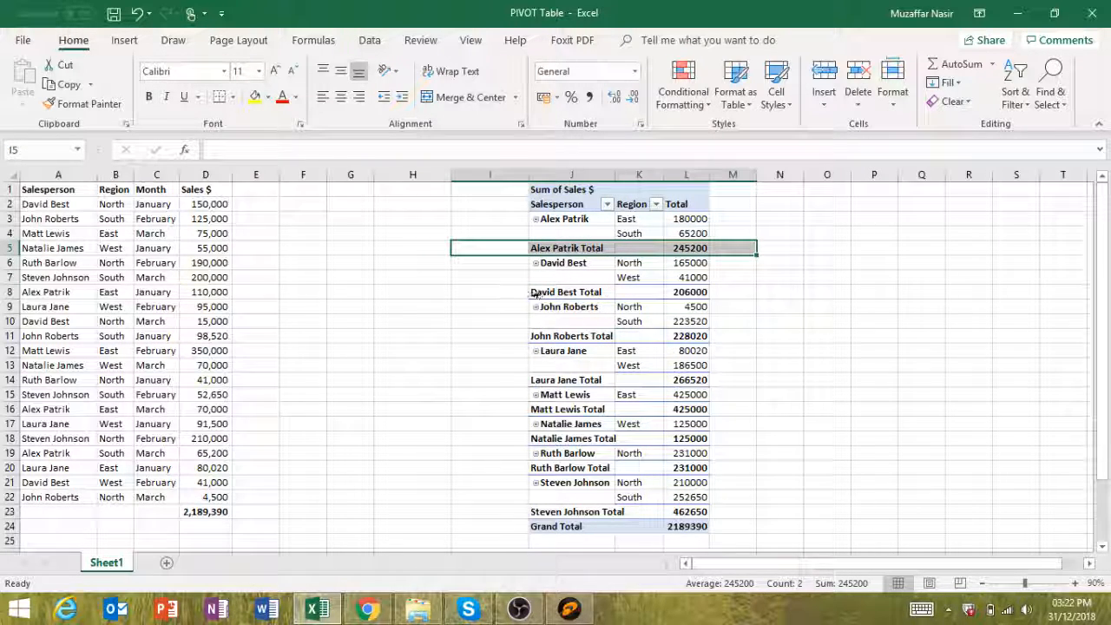
{"action": "left_click", "coordinate": [508, 294]}
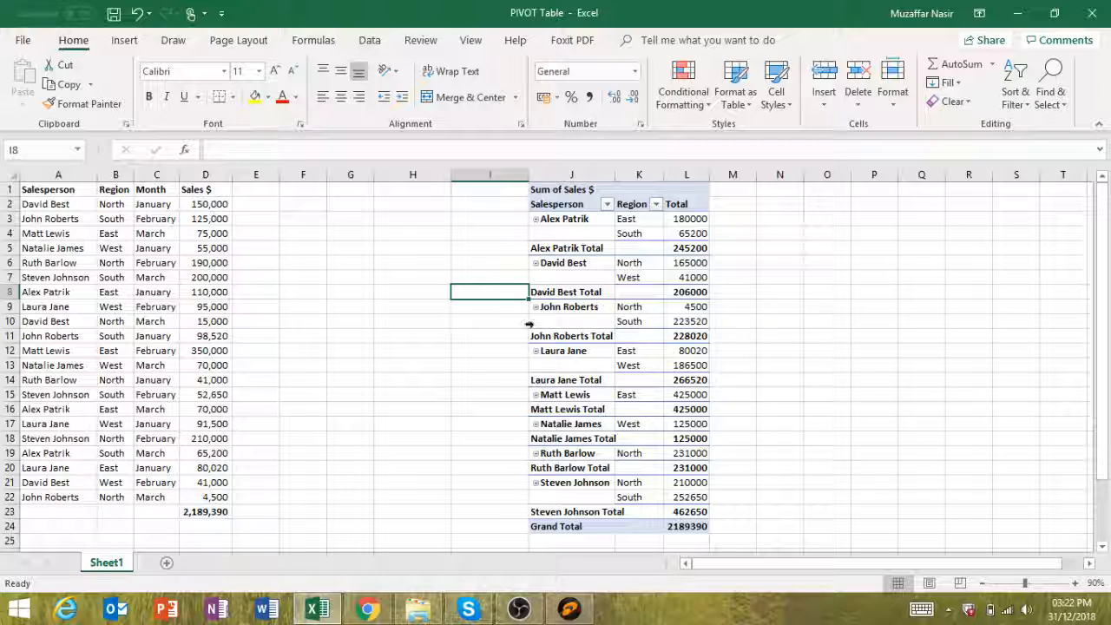
{"action": "left_click", "coordinate": [587, 249]}
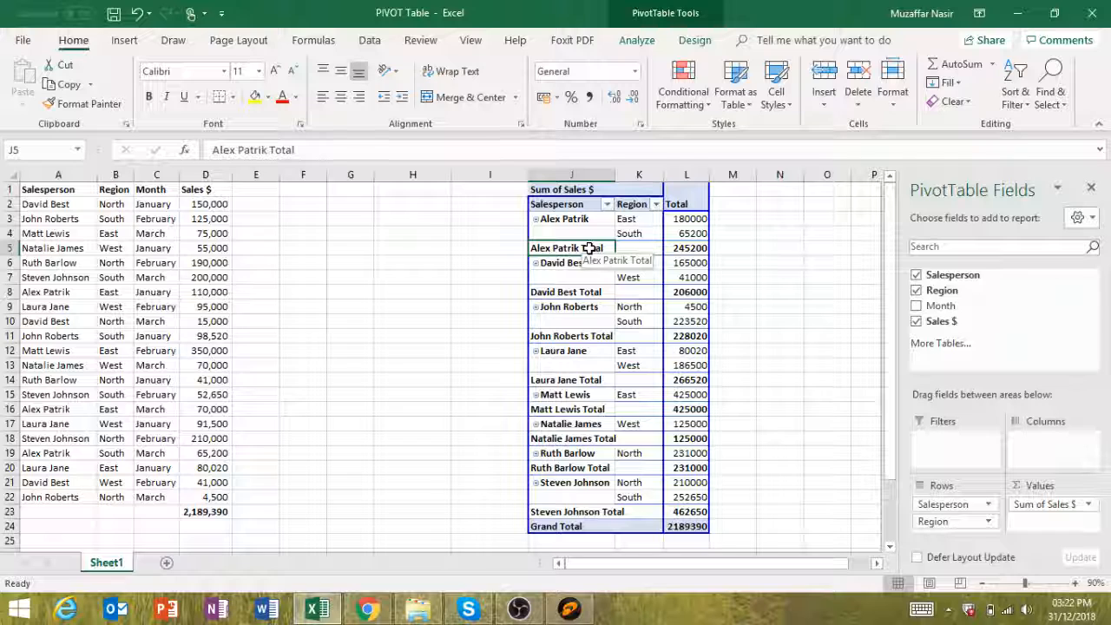
{"action": "right_click", "coordinate": [587, 249]}
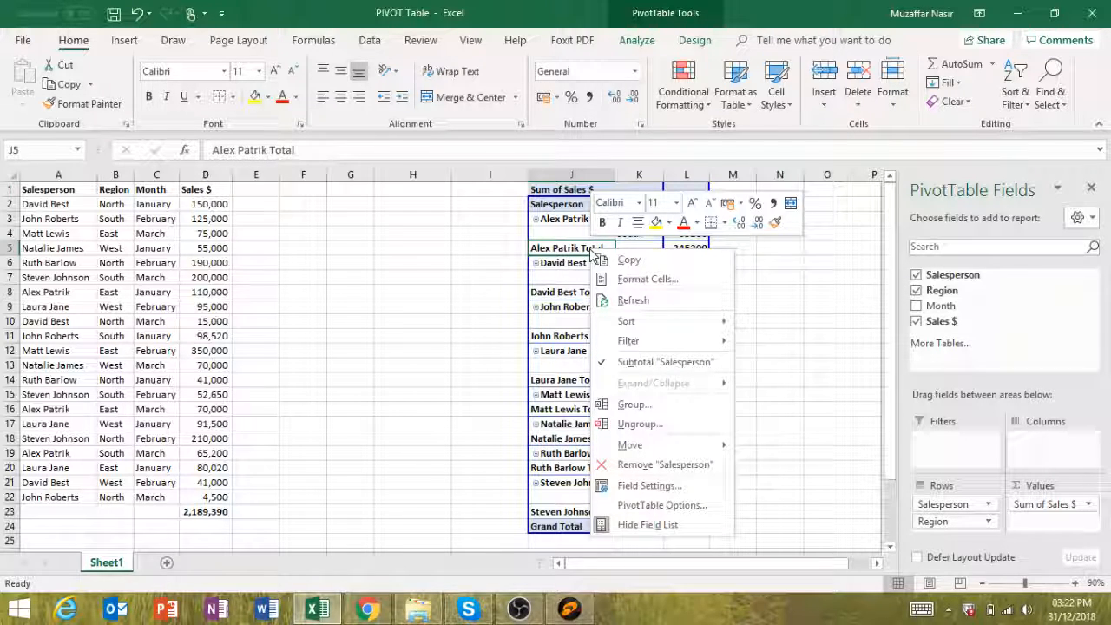
{"action": "left_click", "coordinate": [615, 364]}
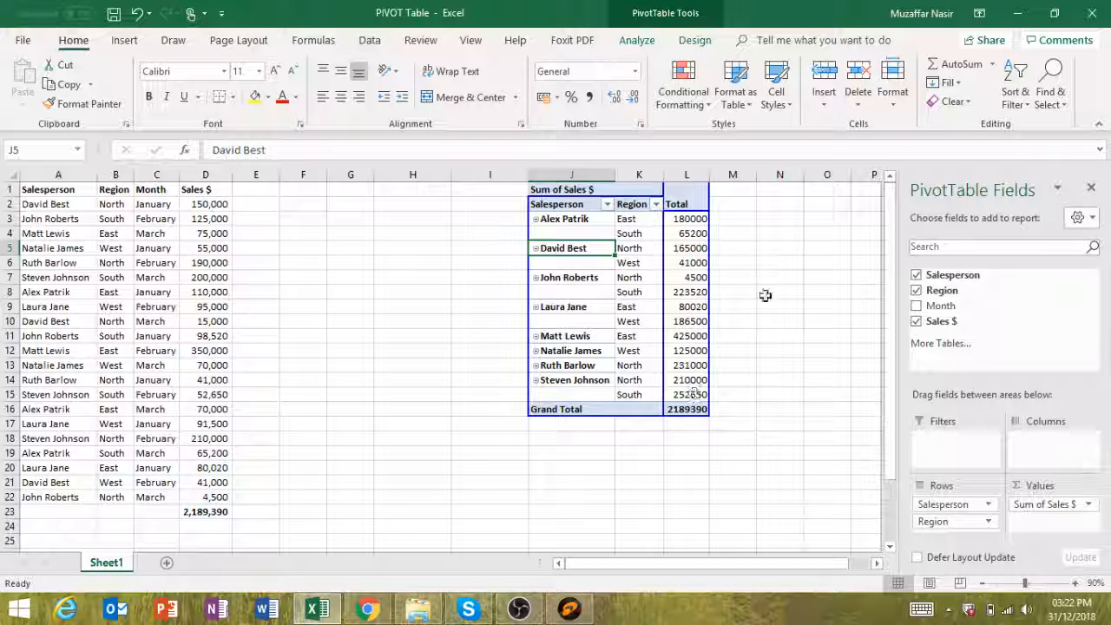
- Format the PivotTable's Total values in L3:L16 as Number with 0 decimal places and the 1000 separator
{"action": "left_click_drag", "start_coordinate": [682, 217], "coordinate": [695, 408]}
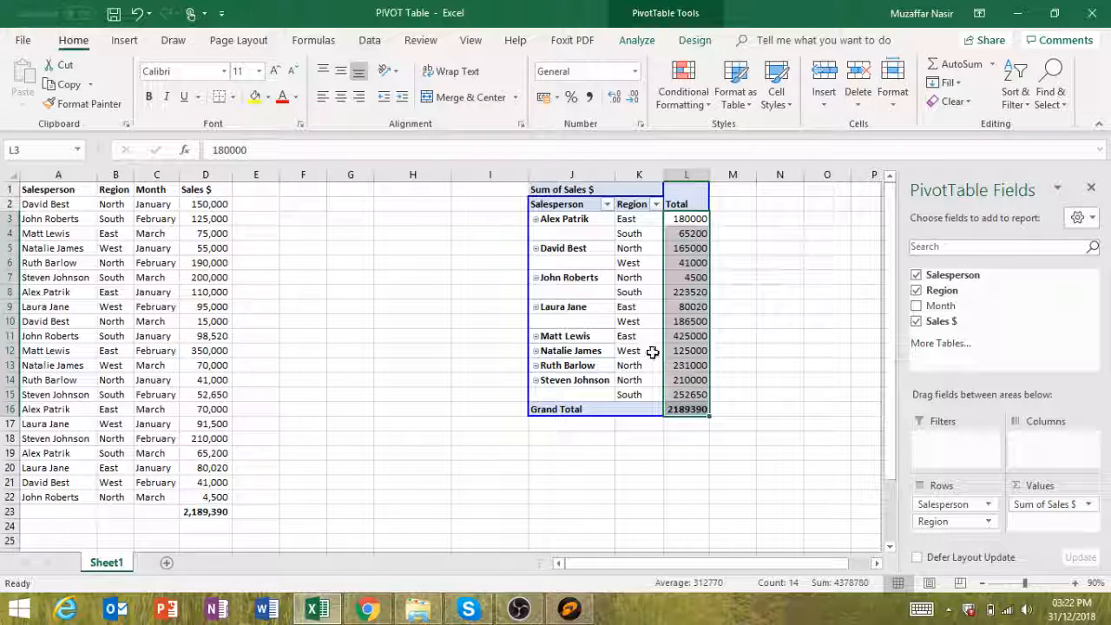
{"action": "key", "text": "ctrl+1"}
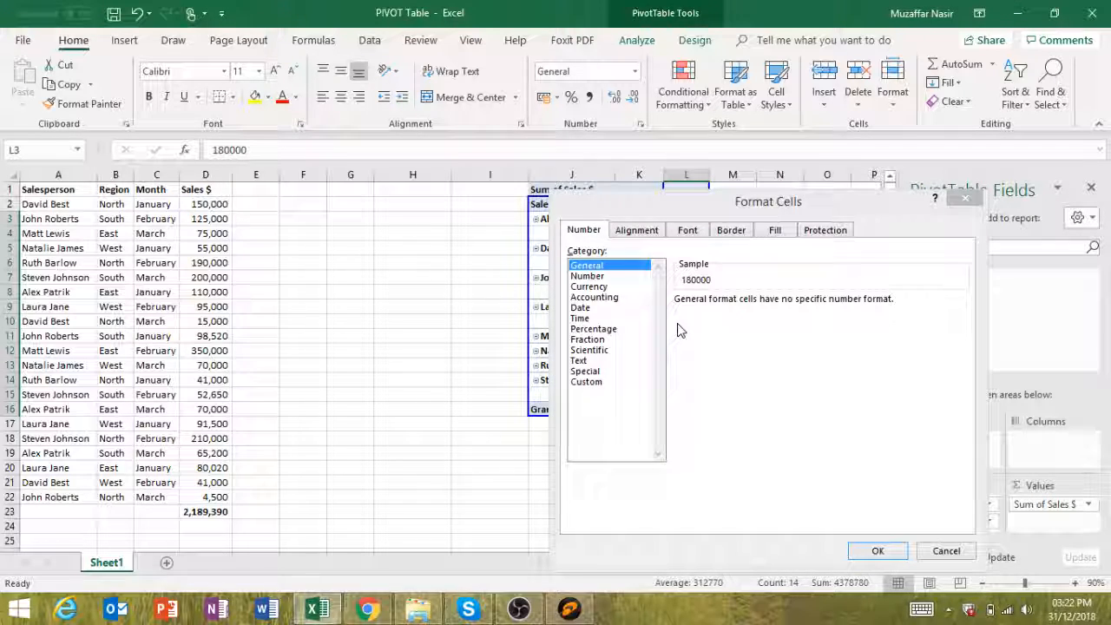
{"action": "left_click", "coordinate": [587, 276]}
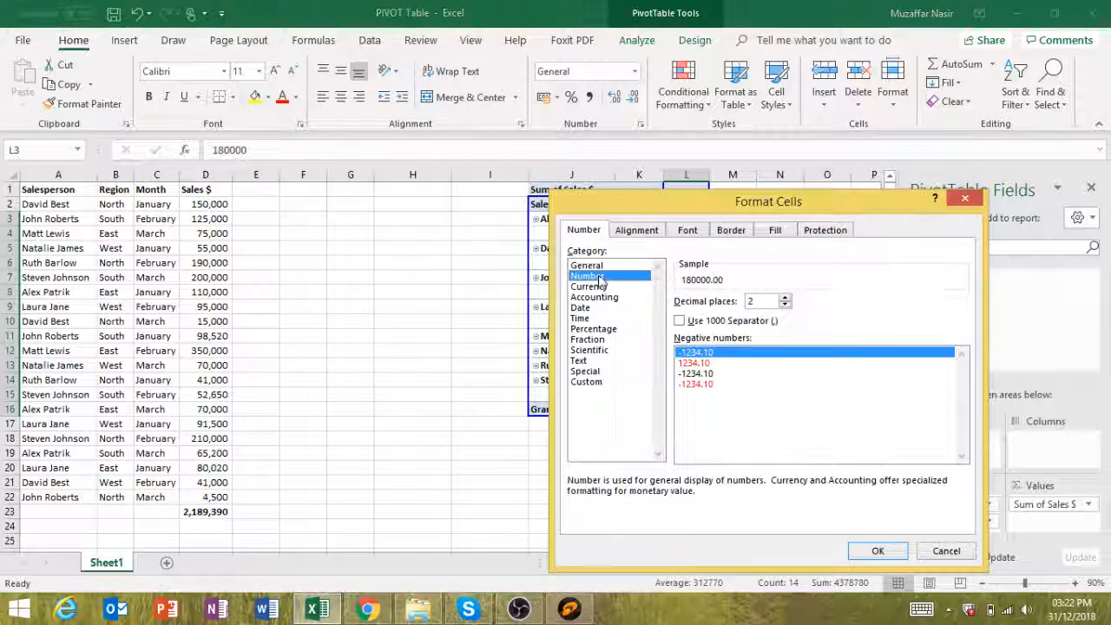
{"action": "left_click", "coordinate": [694, 383]}
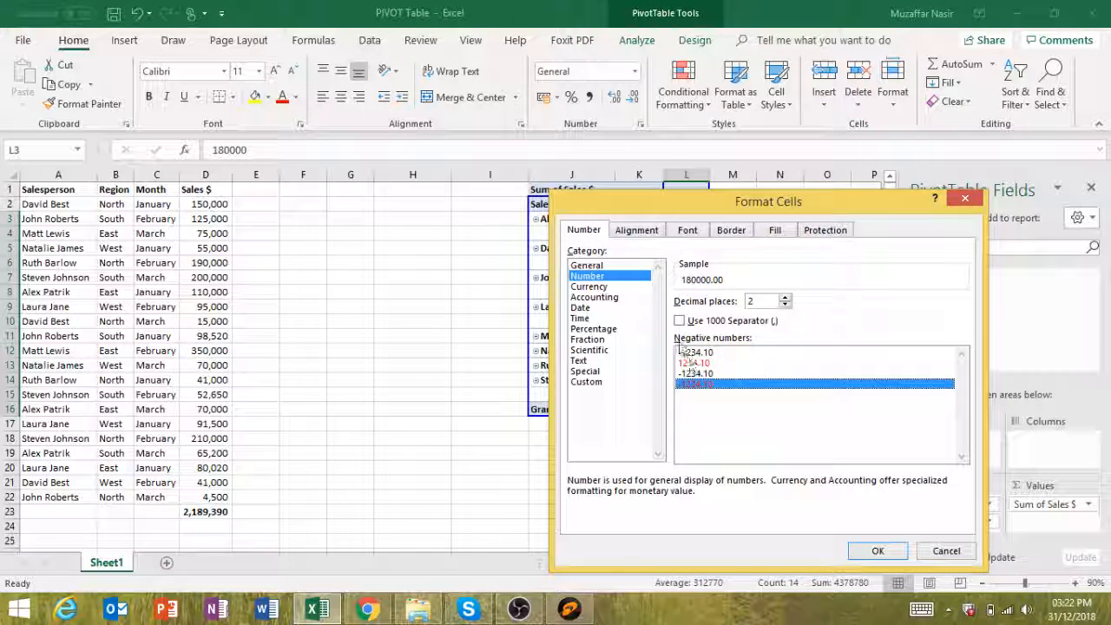
{"action": "left_click", "coordinate": [785, 304]}
{"action": "left_click", "coordinate": [877, 551]}
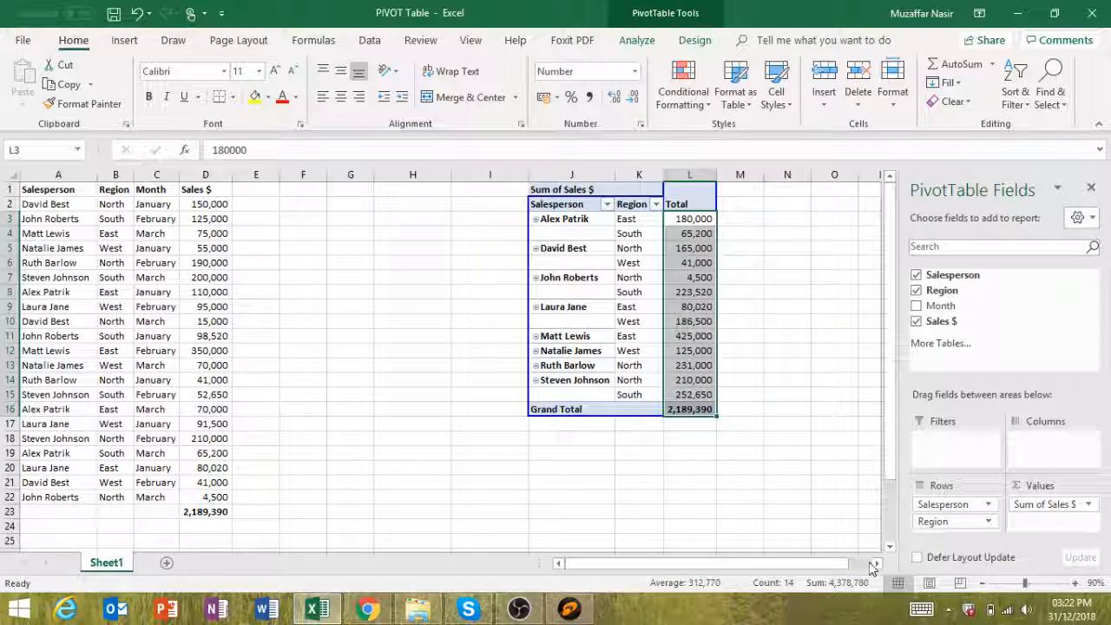
- Add Month as a report filter and allow multiple items in it, keeping January, February and March selected
{"action": "left_click_drag", "start_coordinate": [949, 317], "coordinate": [955, 443]}
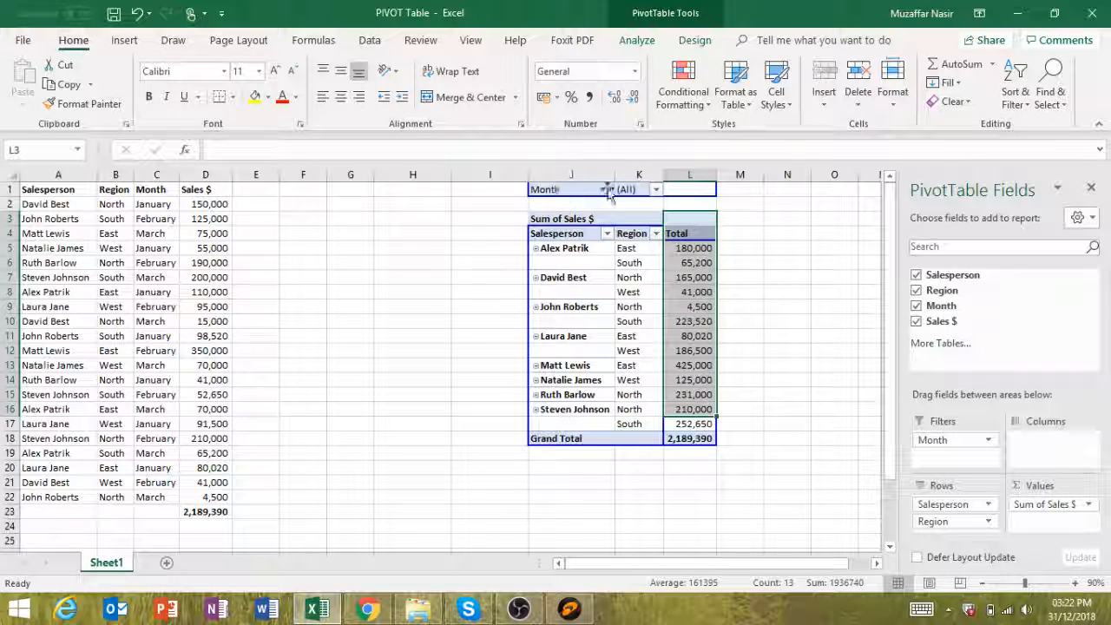
{"action": "left_click", "coordinate": [656, 190]}
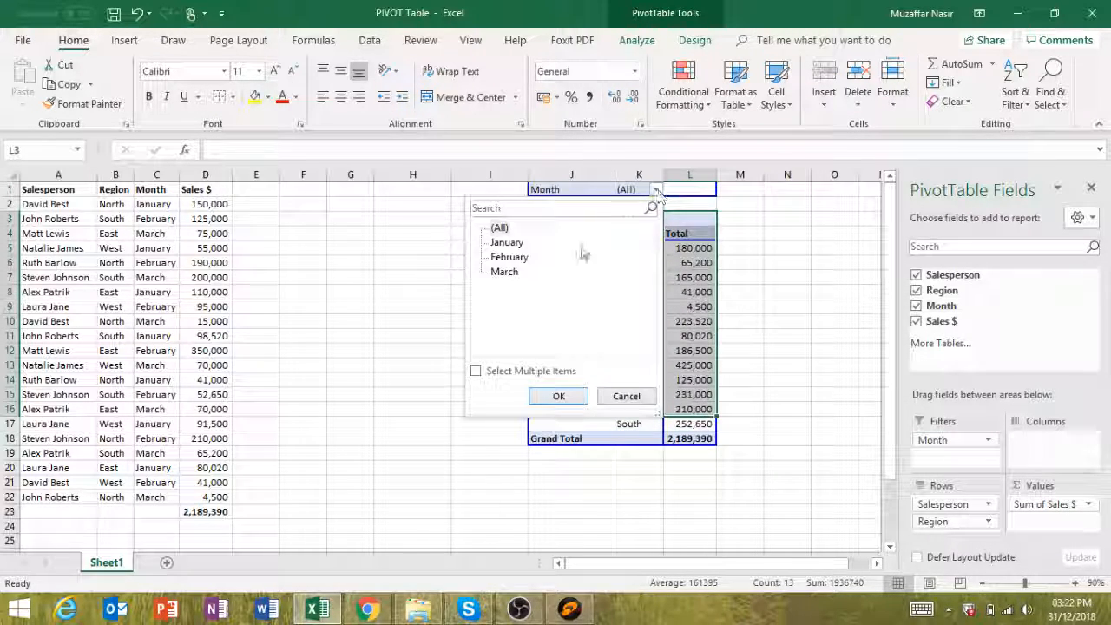
{"action": "left_click", "coordinate": [476, 371]}
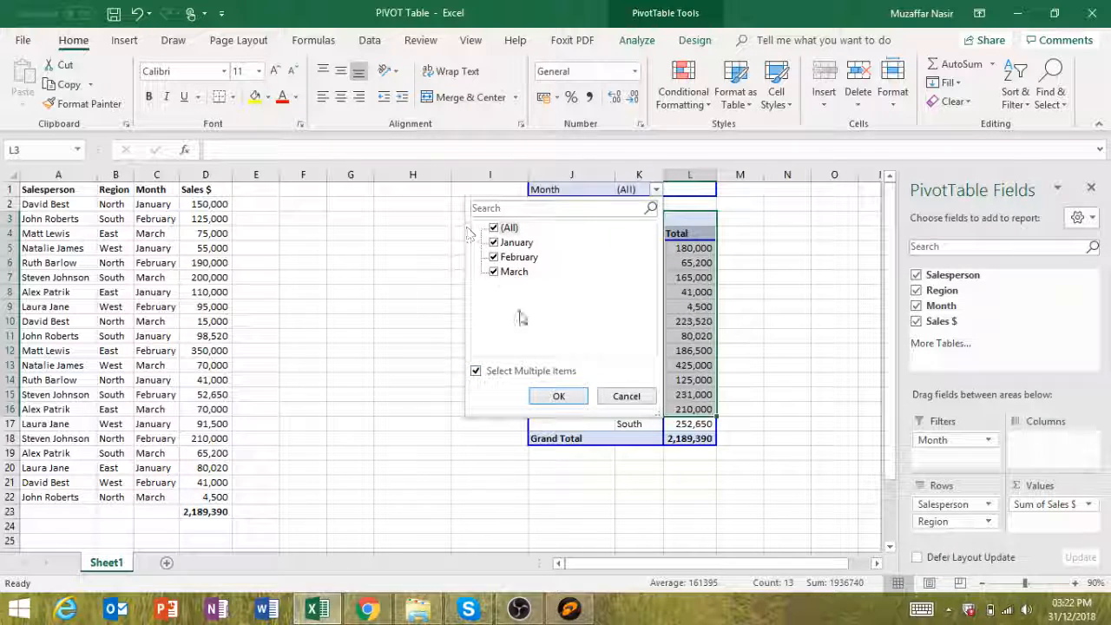
{"action": "left_click", "coordinate": [558, 395]}
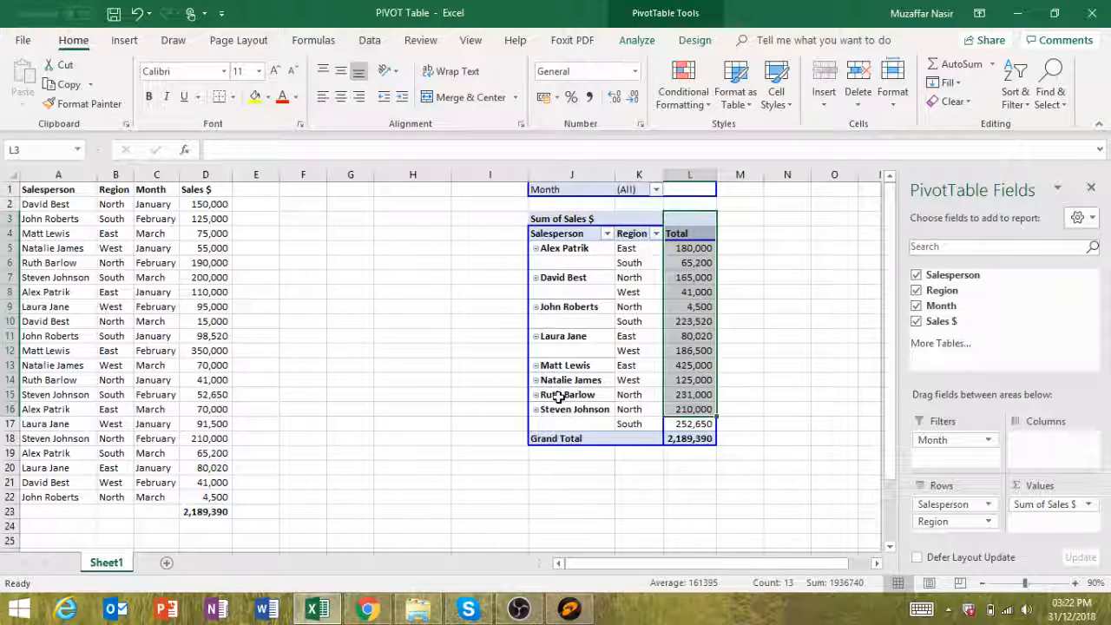
- Limit the PivotTable's Month report filter to January only
{"action": "left_click", "coordinate": [657, 190]}
{"action": "left_click", "coordinate": [494, 227]}
{"action": "left_click", "coordinate": [494, 242]}
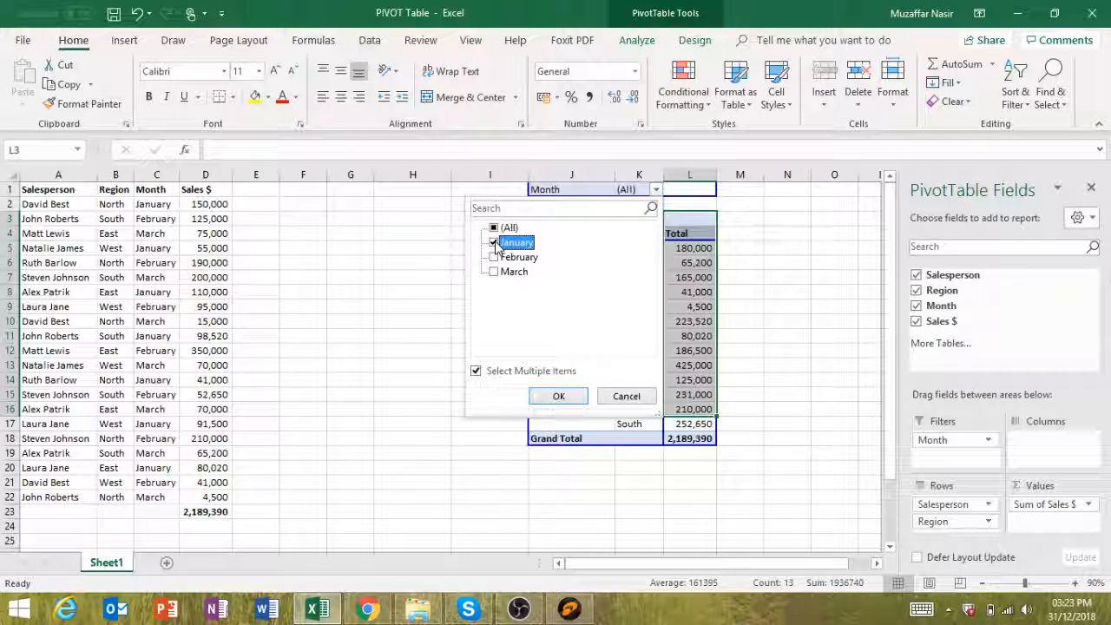
{"action": "left_click", "coordinate": [558, 395]}
{"action": "left_click", "coordinate": [488, 320]}
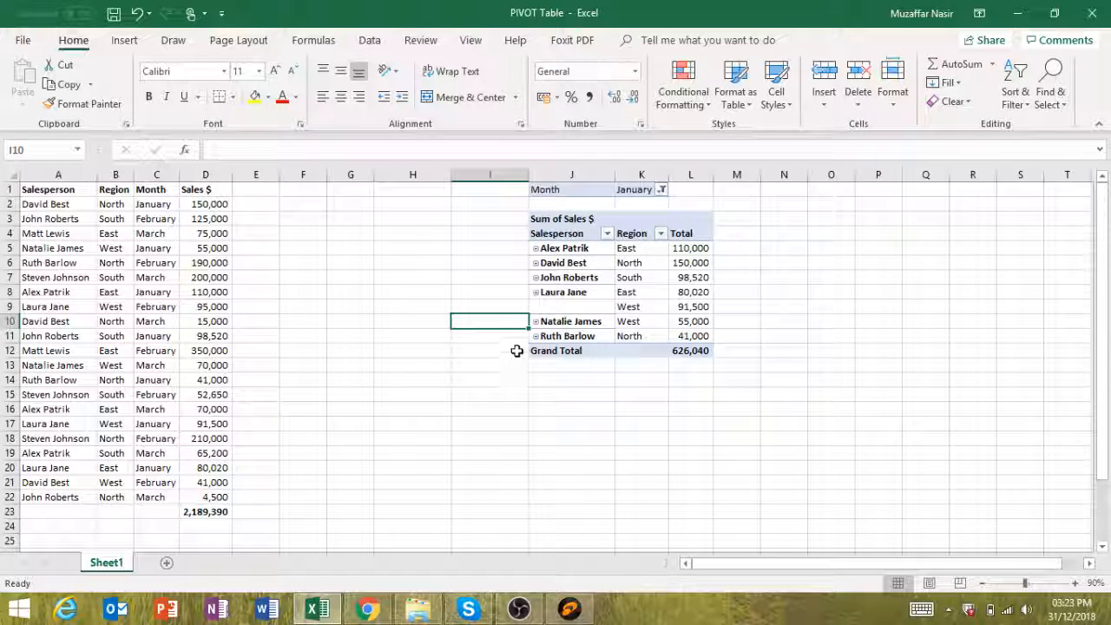
- Switch the Month report filter from January to show only February
{"action": "left_click", "coordinate": [661, 191]}
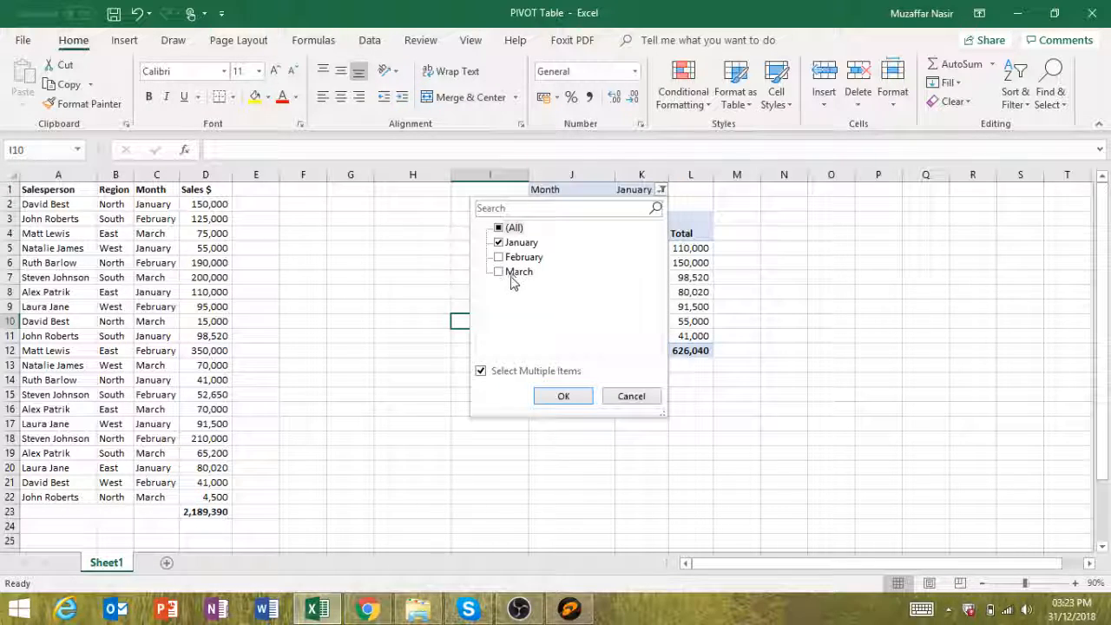
{"action": "left_click", "coordinate": [498, 242]}
{"action": "left_click", "coordinate": [498, 257]}
{"action": "left_click", "coordinate": [563, 396]}
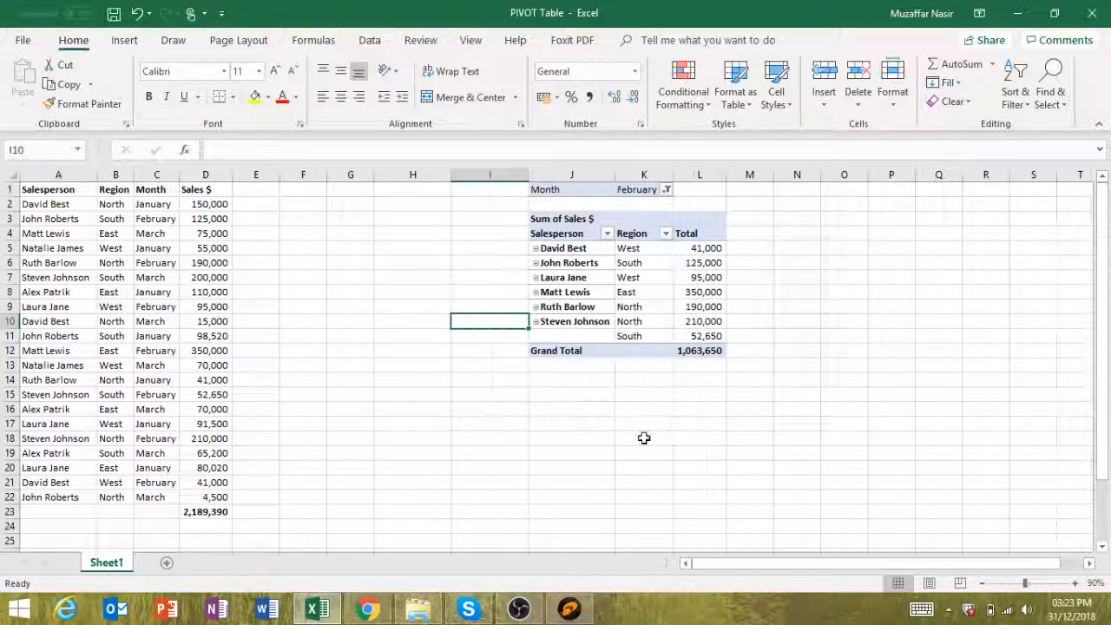
{"action": "left_click", "coordinate": [761, 376]}
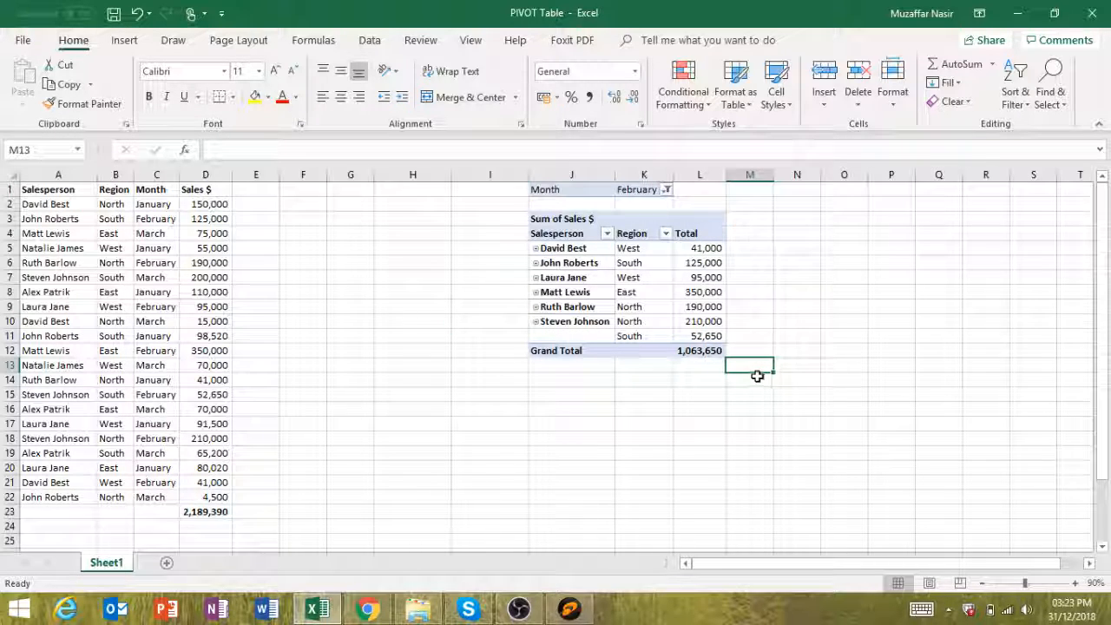
- Switch the Month report filter from February to show only March
{"action": "left_click", "coordinate": [666, 190]}
{"action": "left_click", "coordinate": [505, 258]}
{"action": "left_click", "coordinate": [505, 272]}
{"action": "left_click", "coordinate": [569, 395]}
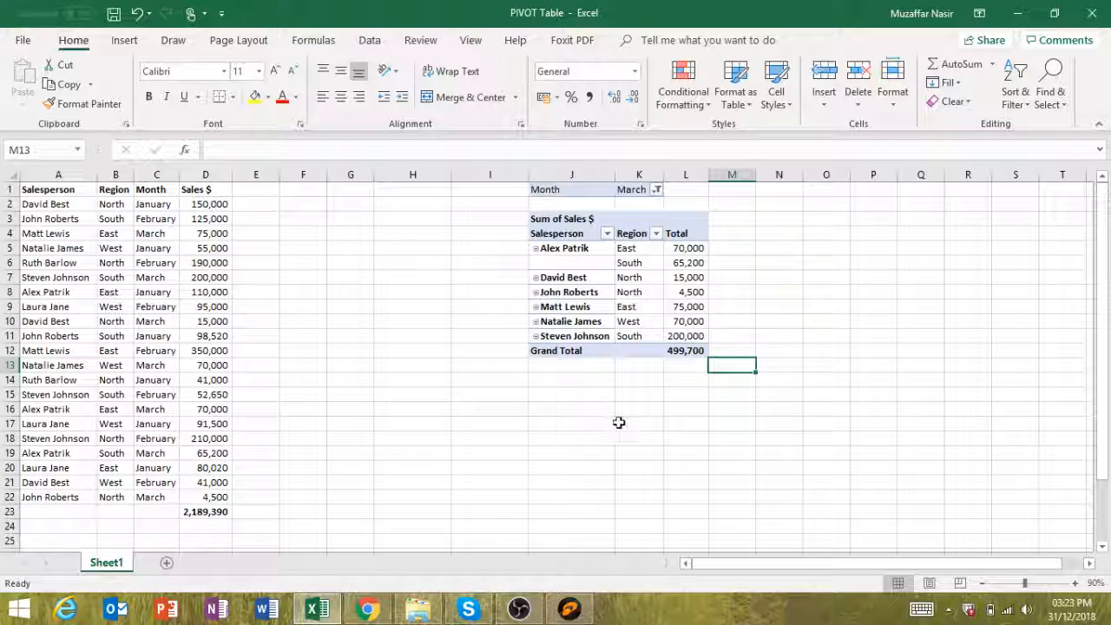
- Move the Month field from the report filter to the PivotTable rows, between Salesperson and Region
{"action": "left_click_drag", "start_coordinate": [626, 278], "coordinate": [685, 293]}
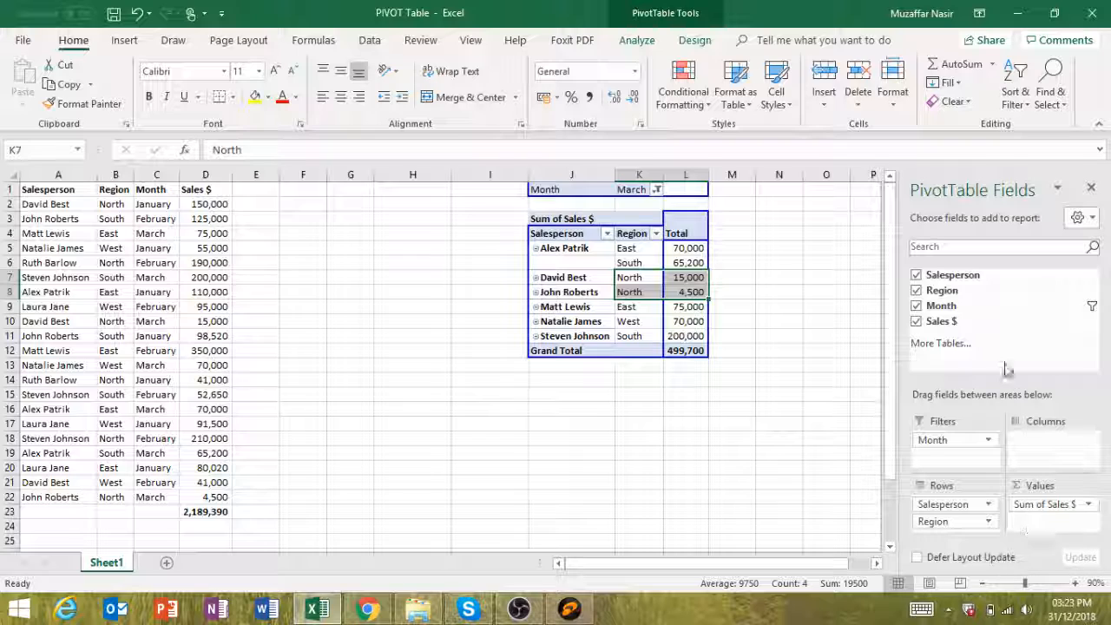
{"action": "left_click_drag", "start_coordinate": [947, 445], "coordinate": [946, 517]}
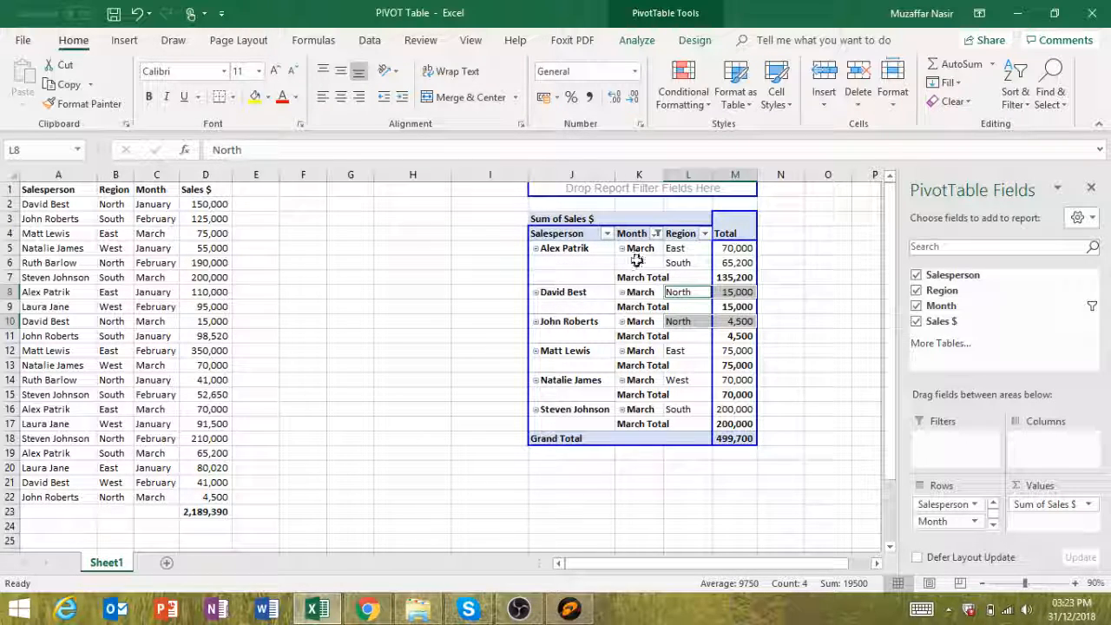
- Try placing Month below Region in the PivotTable rows, and return it to its place between Salesperson and Region
{"action": "left_click", "coordinate": [993, 523]}
{"action": "left_click_drag", "start_coordinate": [922, 507], "coordinate": [933, 538]}
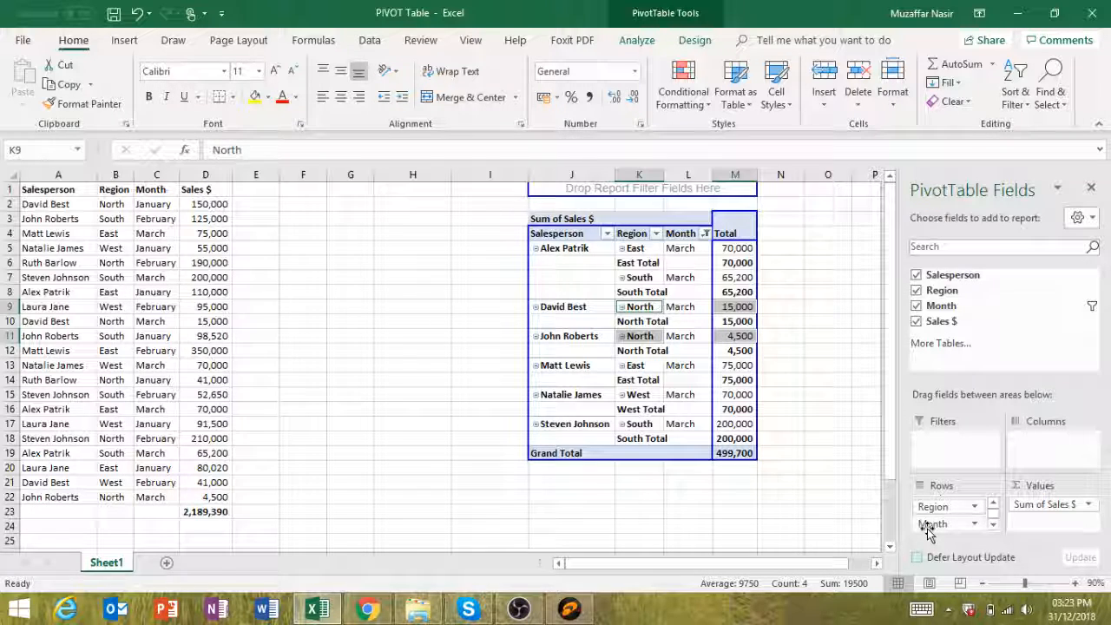
{"action": "left_click_drag", "start_coordinate": [953, 531], "coordinate": [948, 512]}
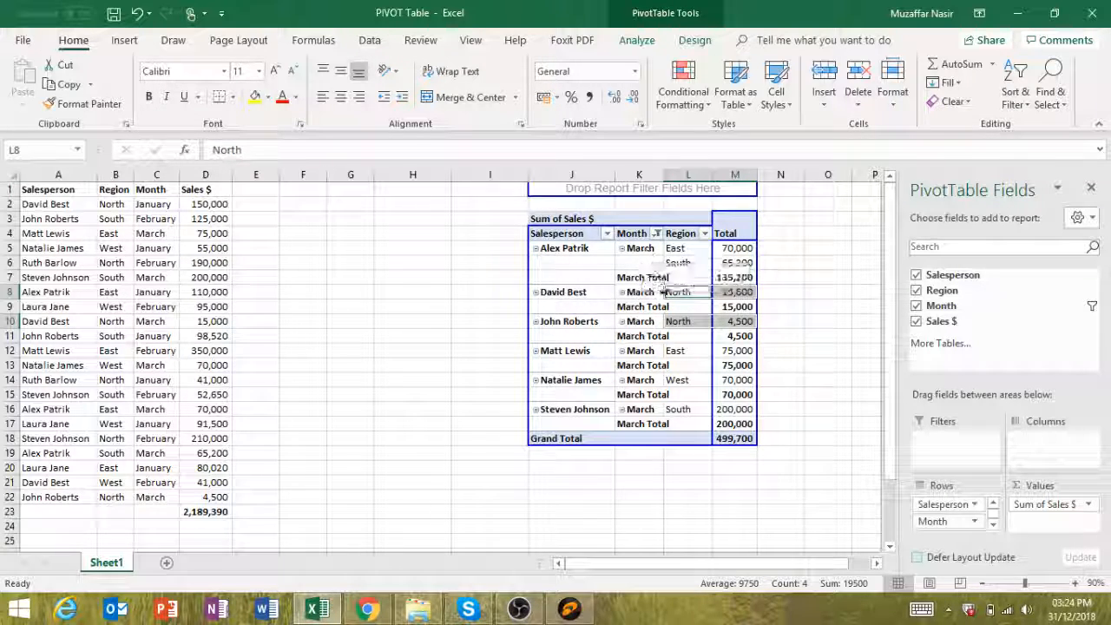
{"action": "left_click", "coordinate": [733, 262]}
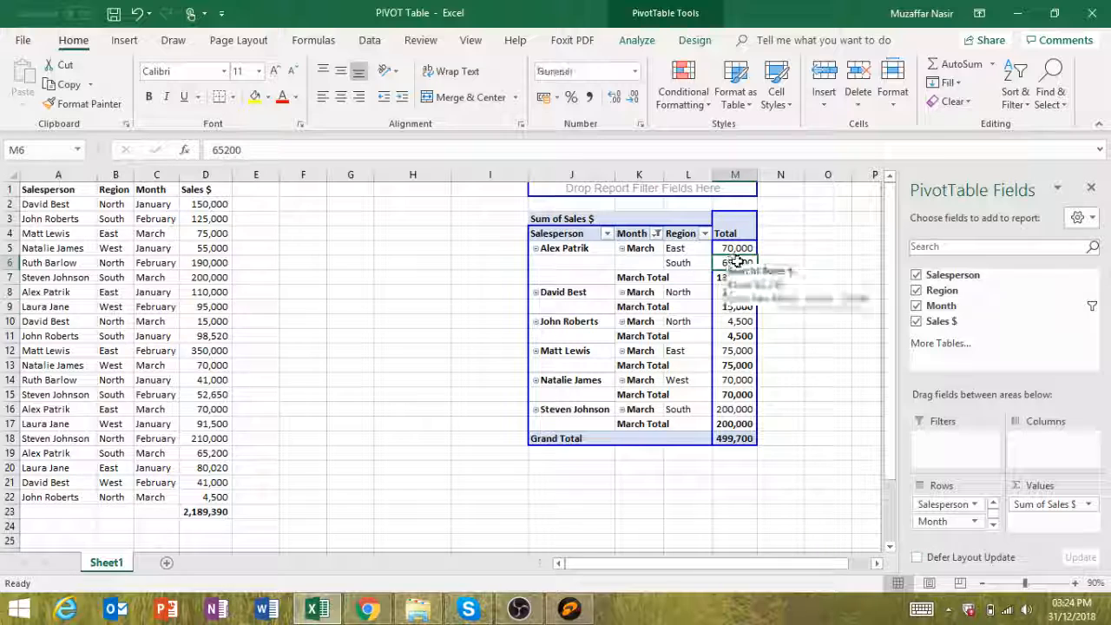
{"action": "left_click", "coordinate": [804, 253]}
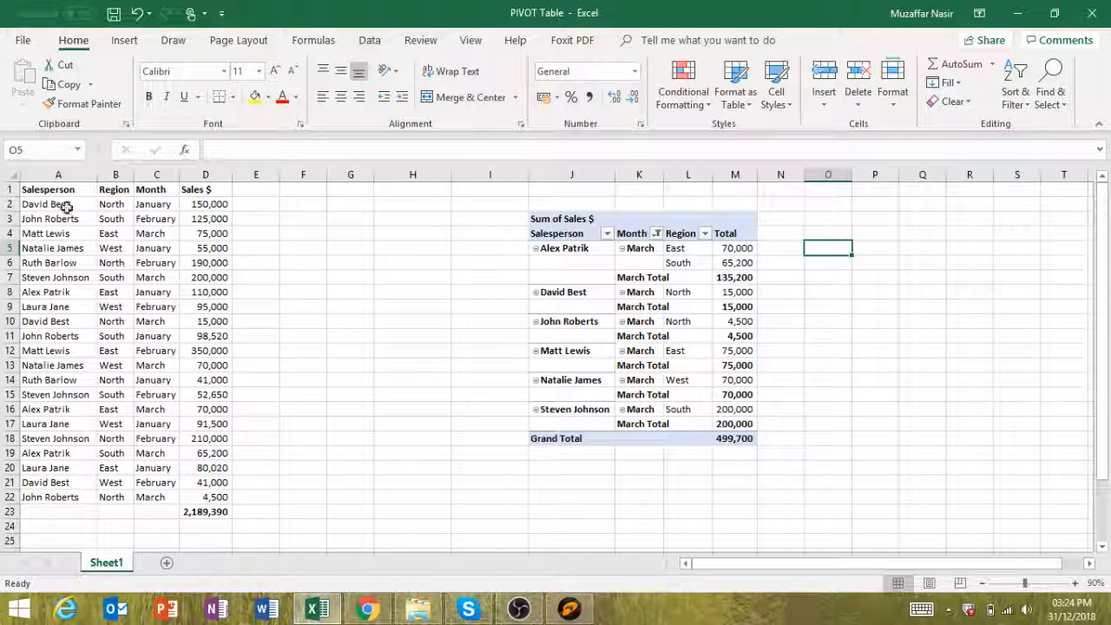
- Select all months in the PivotTable's Month row filter
{"action": "left_click_drag", "start_coordinate": [52, 189], "coordinate": [216, 495]}
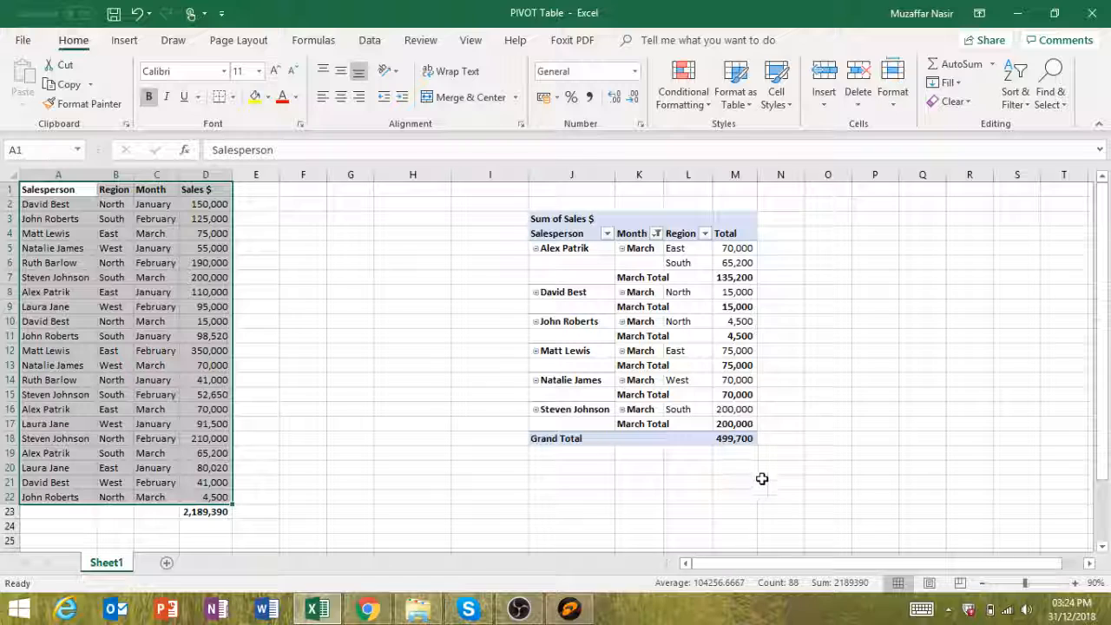
{"action": "left_click", "coordinate": [657, 234]}
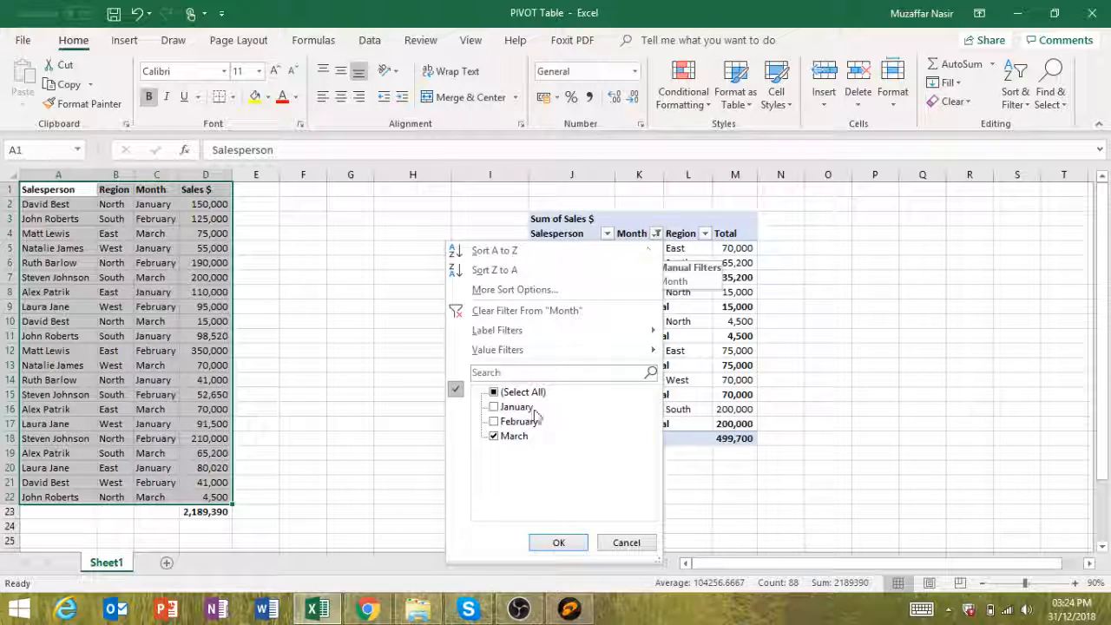
{"action": "left_click", "coordinate": [492, 392]}
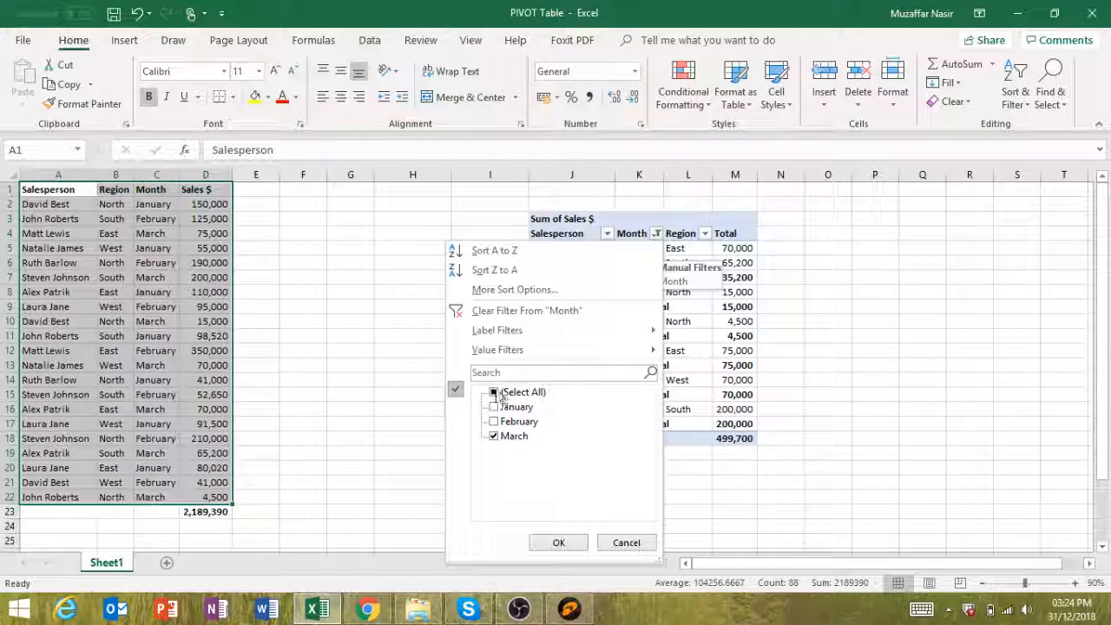
{"action": "left_click", "coordinate": [559, 542]}
{"action": "left_click", "coordinate": [795, 341]}
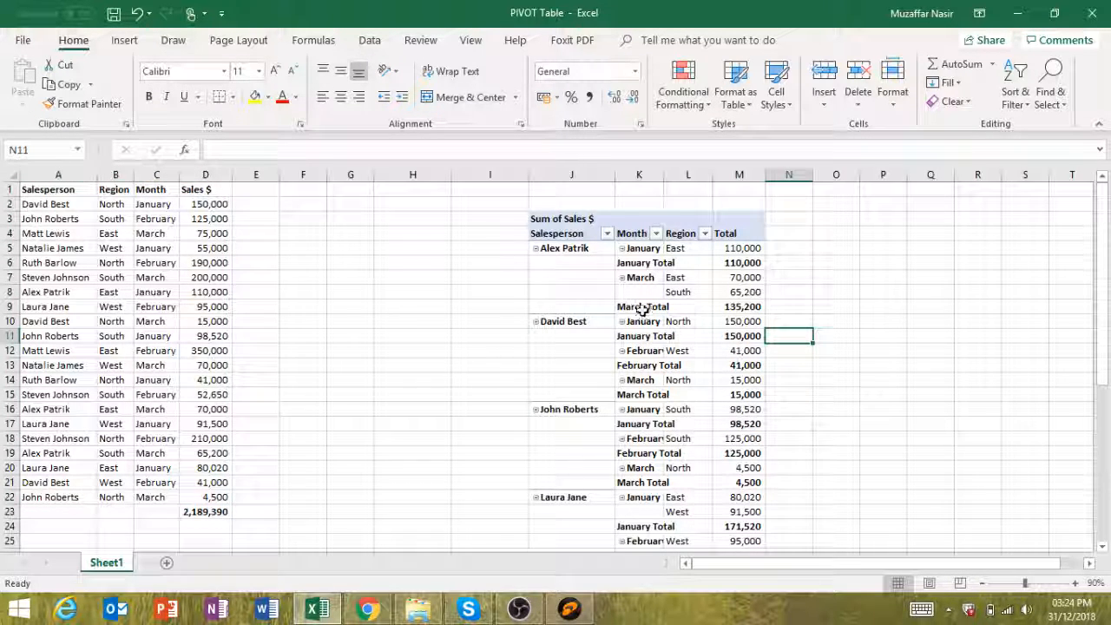
- Remove the Month subtotals from the PivotTable
{"action": "left_click", "coordinate": [519, 304]}
{"action": "left_click_drag", "start_coordinate": [503, 306], "coordinate": [759, 307]}
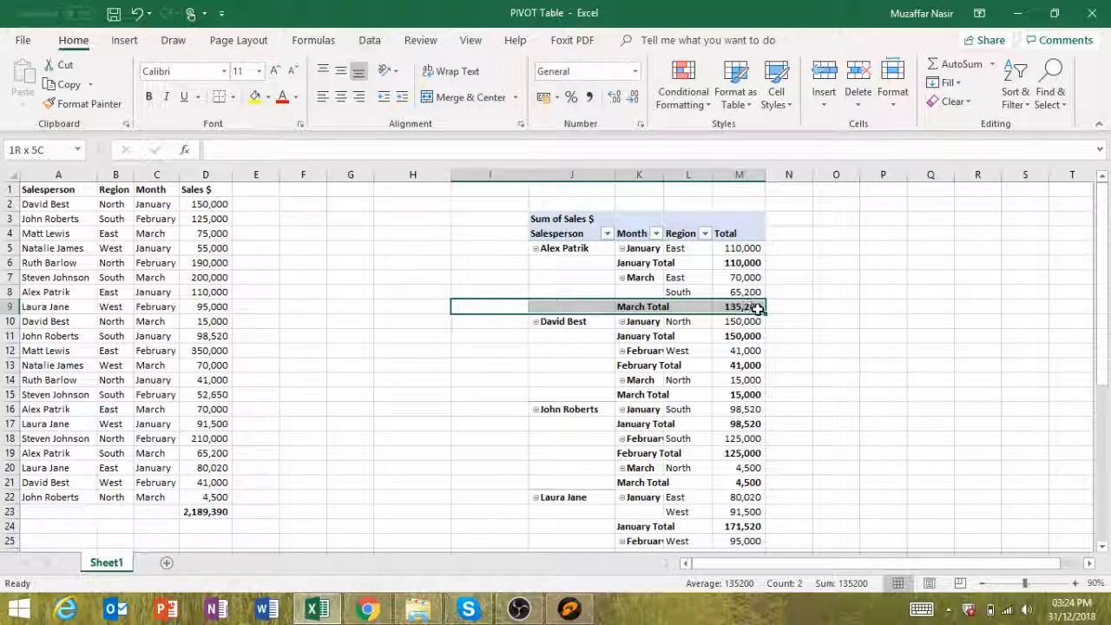
{"action": "left_click", "coordinate": [878, 337]}
{"action": "right_click", "coordinate": [640, 307]}
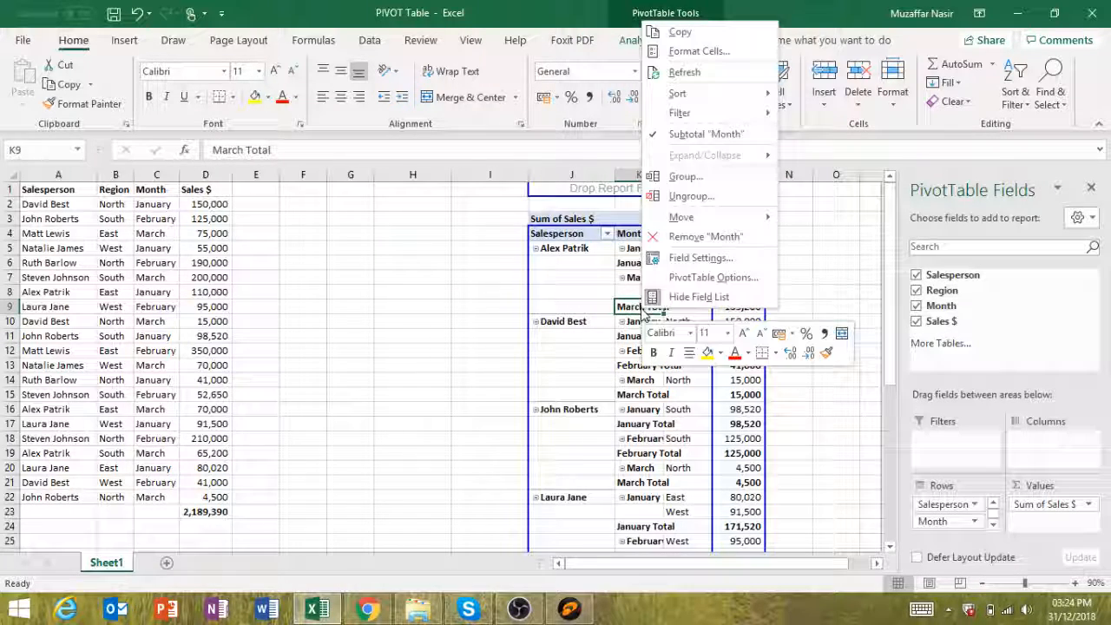
{"action": "left_click", "coordinate": [686, 130]}
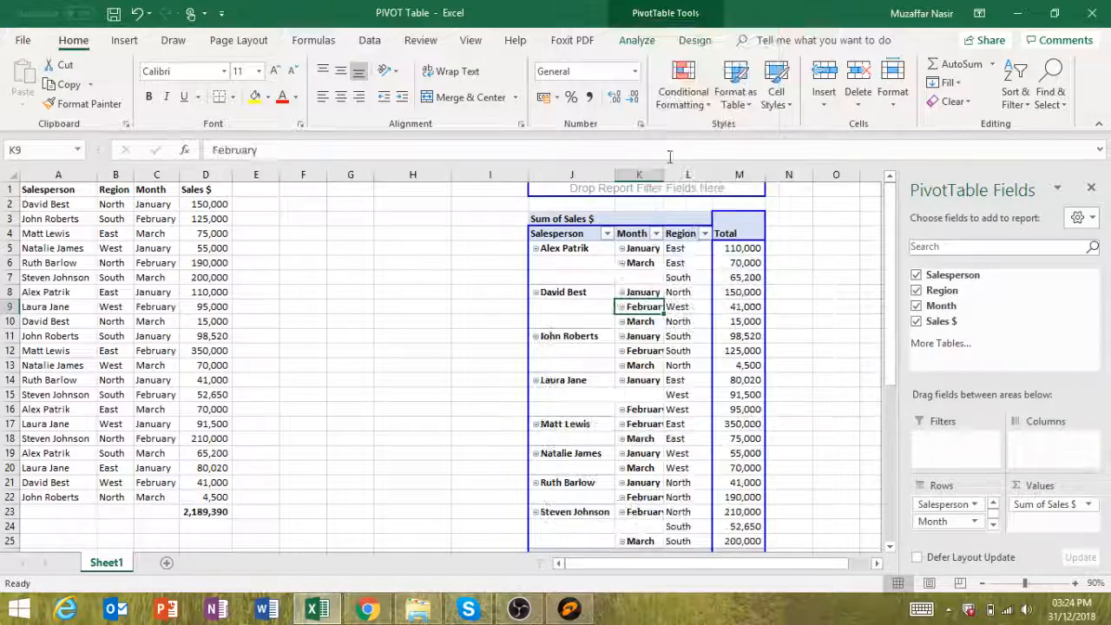
{"action": "left_click", "coordinate": [808, 321]}
{"action": "scroll", "coordinate": [807, 321], "scroll_direction": "down", "scroll_amount": 1}
{"action": "scroll", "coordinate": [808, 321], "scroll_direction": "up", "scroll_amount": 1}
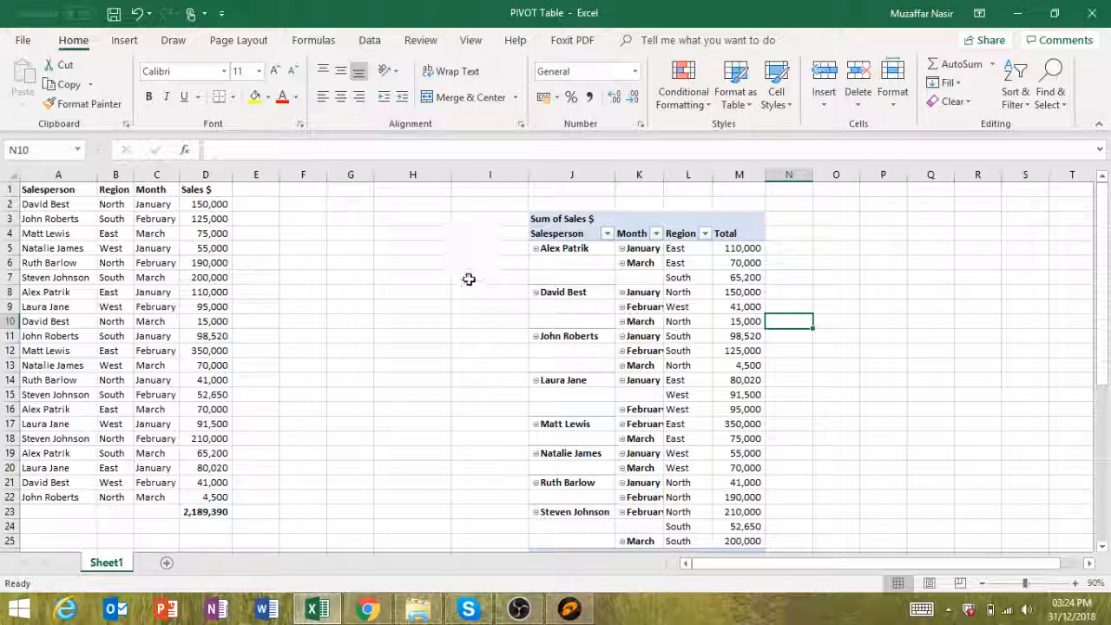
- Hide the source data columns A:D
{"action": "left_click_drag", "start_coordinate": [535, 175], "coordinate": [734, 184]}
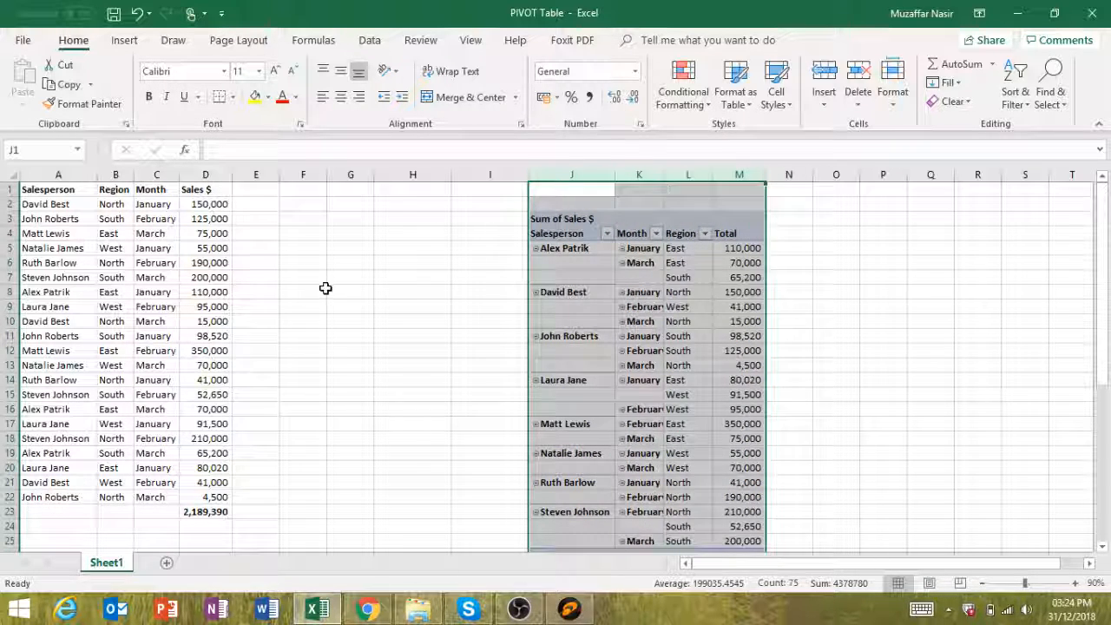
{"action": "left_click", "coordinate": [320, 290]}
{"action": "left_click_drag", "start_coordinate": [214, 189], "coordinate": [34, 545]}
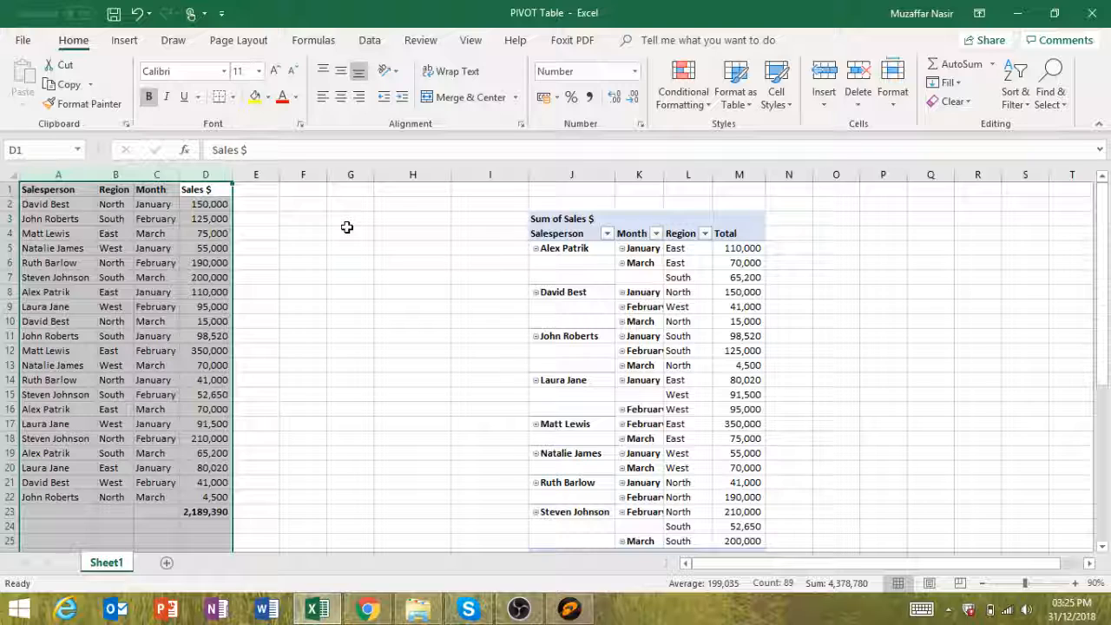
{"action": "left_click_drag", "start_coordinate": [205, 174], "coordinate": [57, 172]}
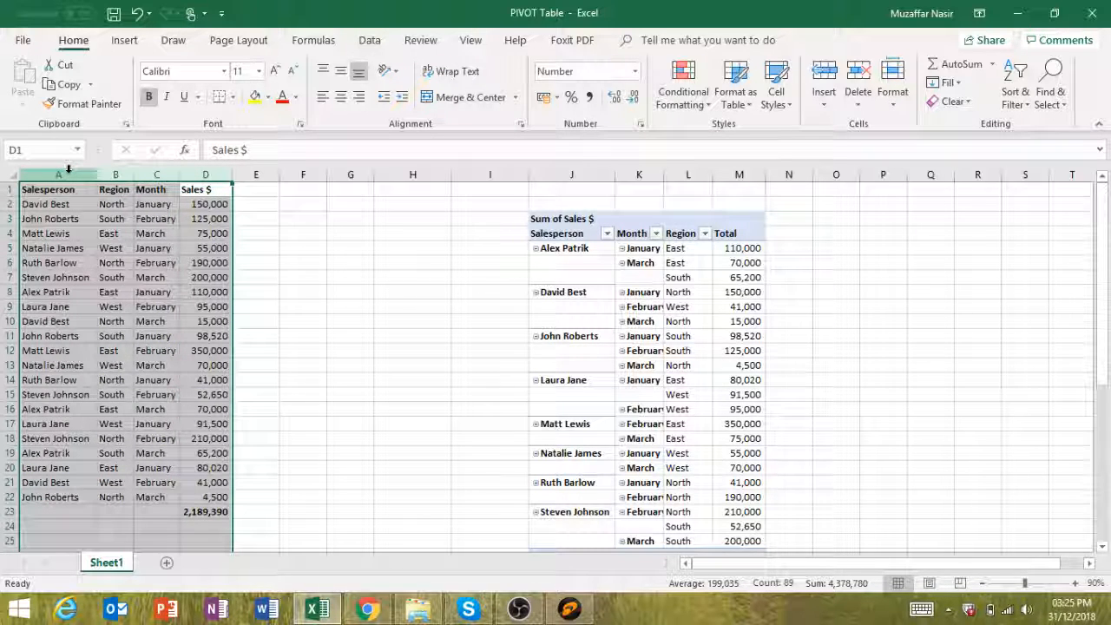
{"action": "right_click", "coordinate": [71, 175]}
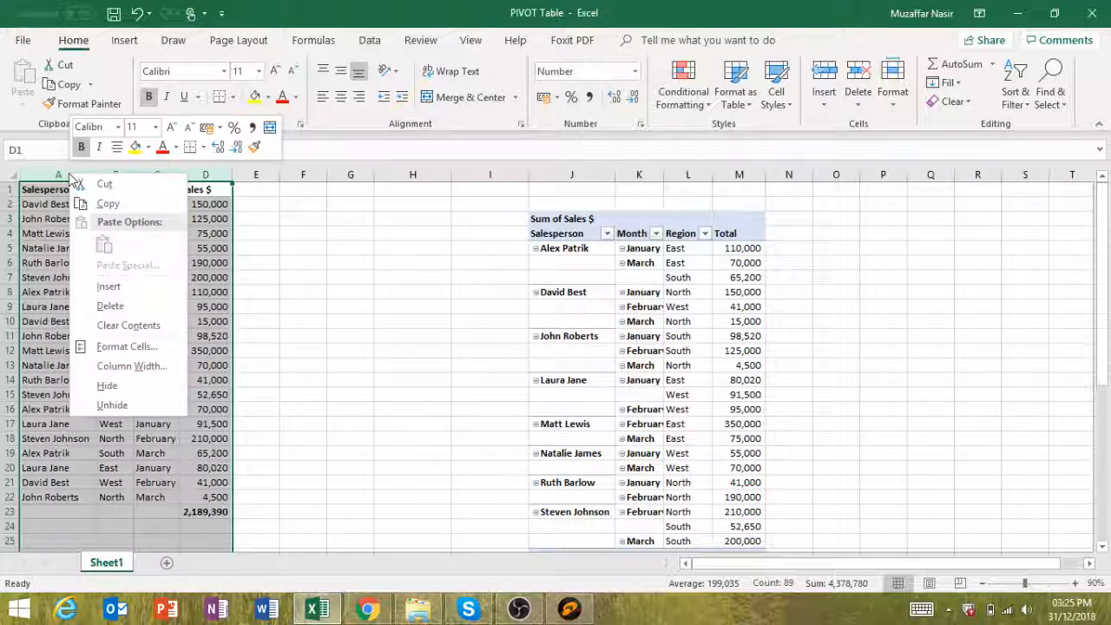
{"action": "left_click", "coordinate": [130, 385]}
{"action": "left_click", "coordinate": [138, 232]}
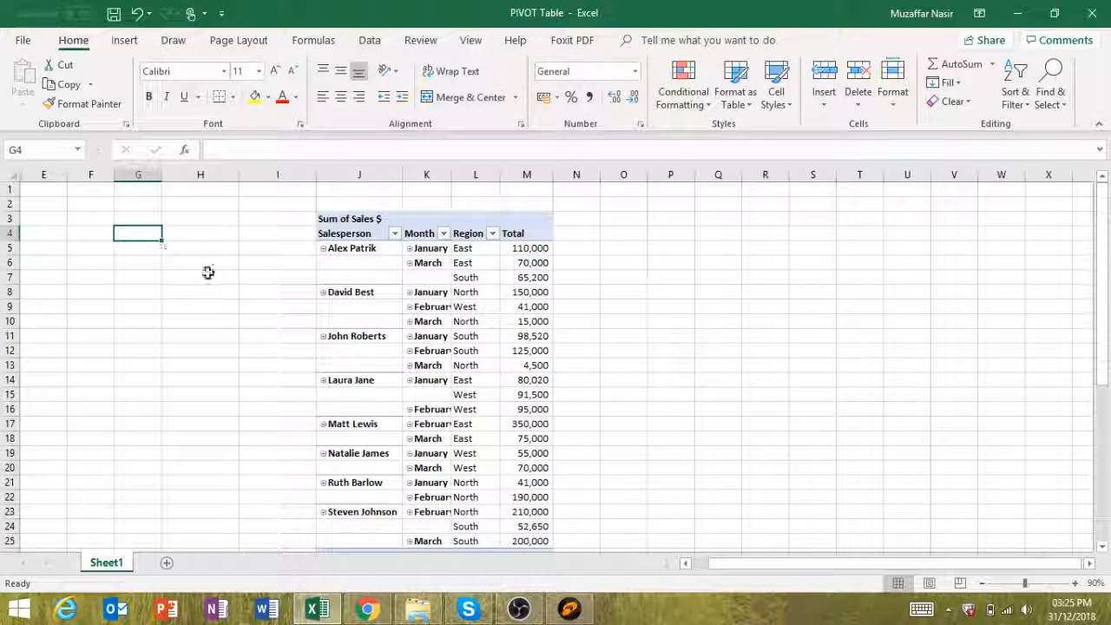
{"action": "left_click", "coordinate": [685, 564]}
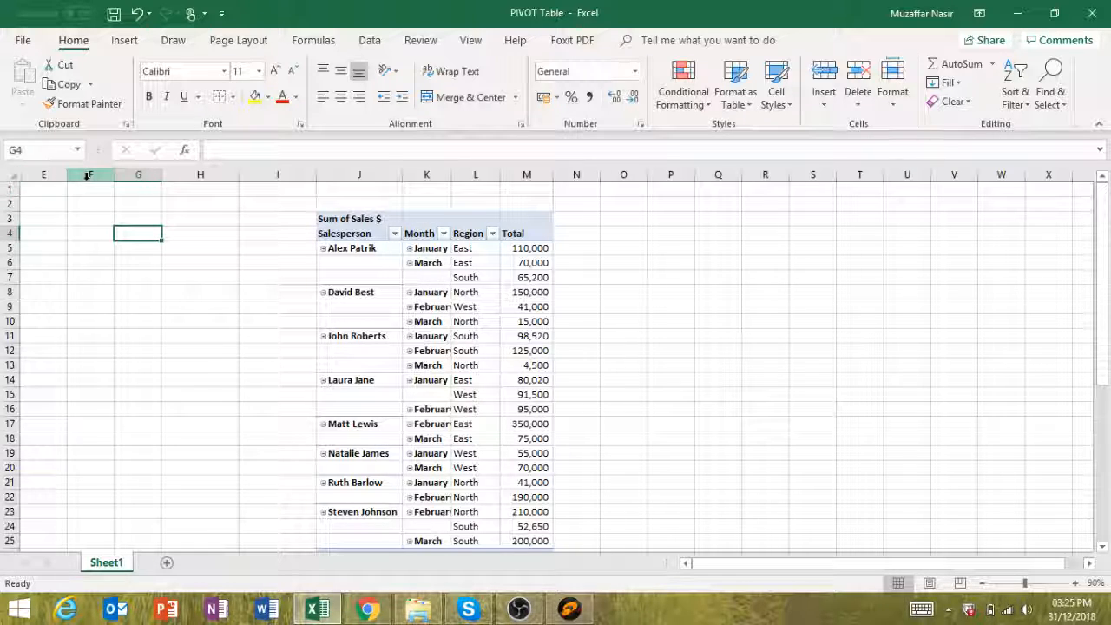
- AutoFit the width of all columns on the sheet
{"action": "left_click", "coordinate": [12, 176]}
{"action": "double_click", "coordinate": [66, 174]}
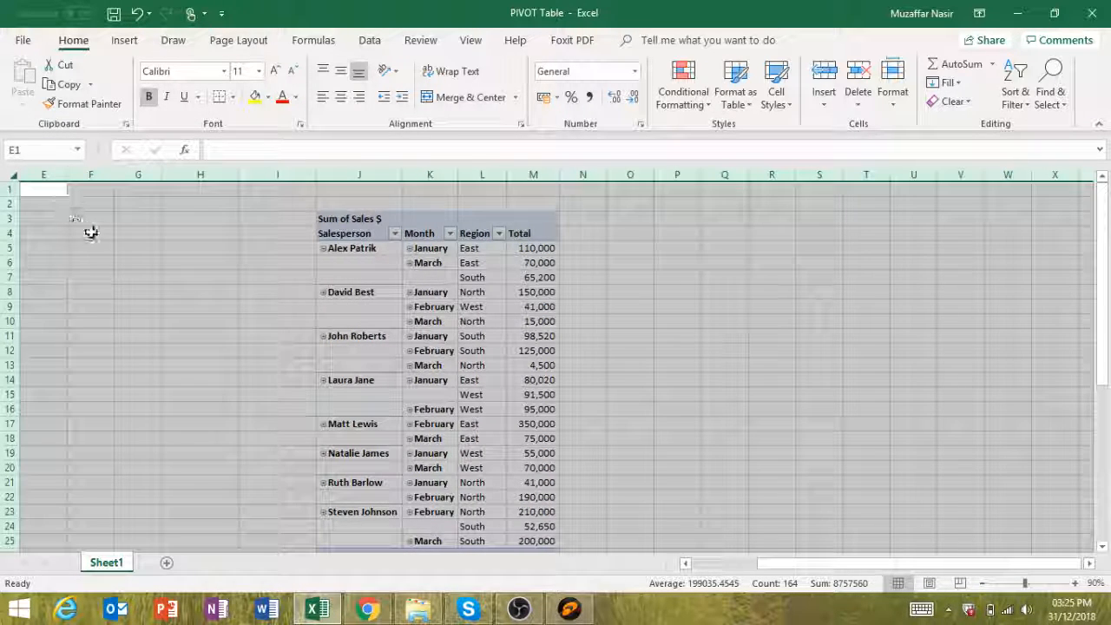
{"action": "left_click", "coordinate": [44, 218]}
{"action": "left_click", "coordinate": [149, 246]}
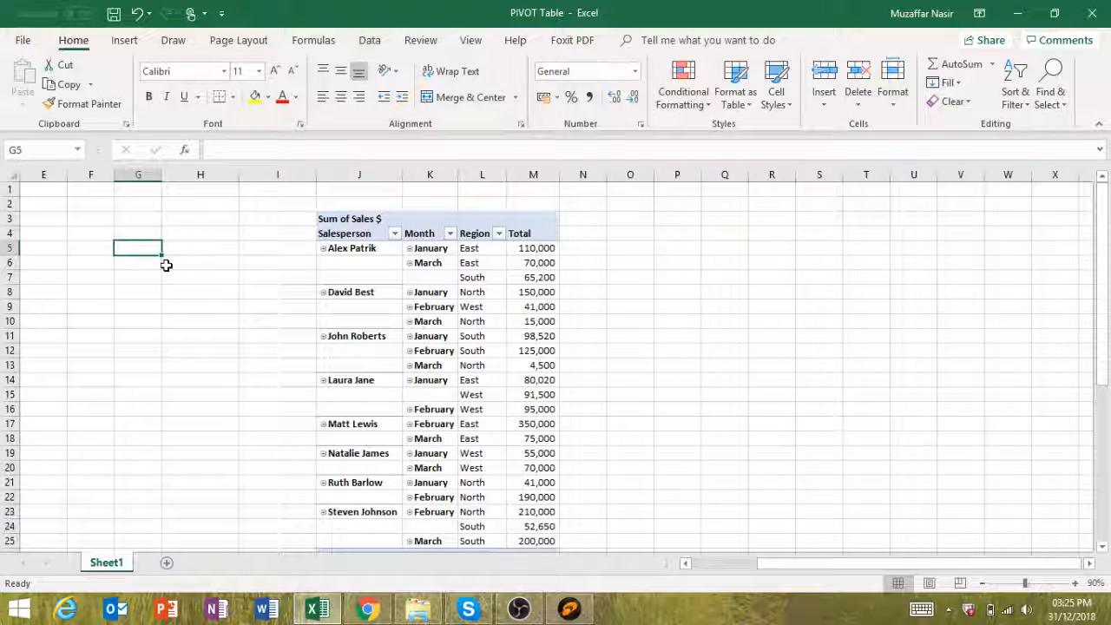
- Bring the hidden source data columns A:D back into view and group them in an outline
{"action": "key", "text": "ctrl+Home"}
{"action": "left_click", "coordinate": [205, 277]}
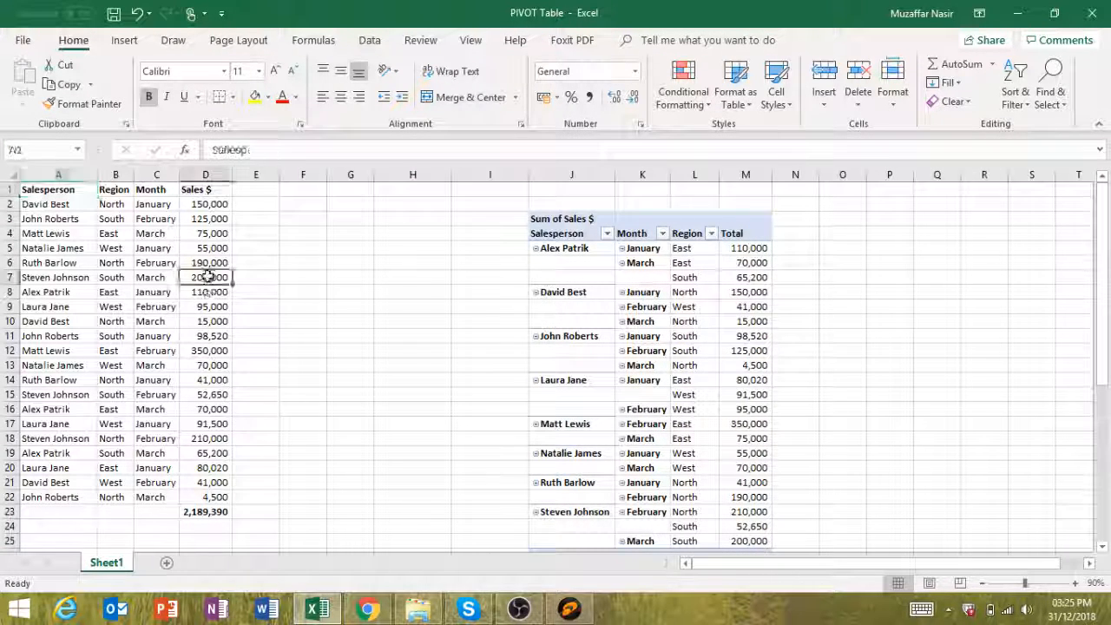
{"action": "left_click_drag", "start_coordinate": [57, 176], "coordinate": [204, 192]}
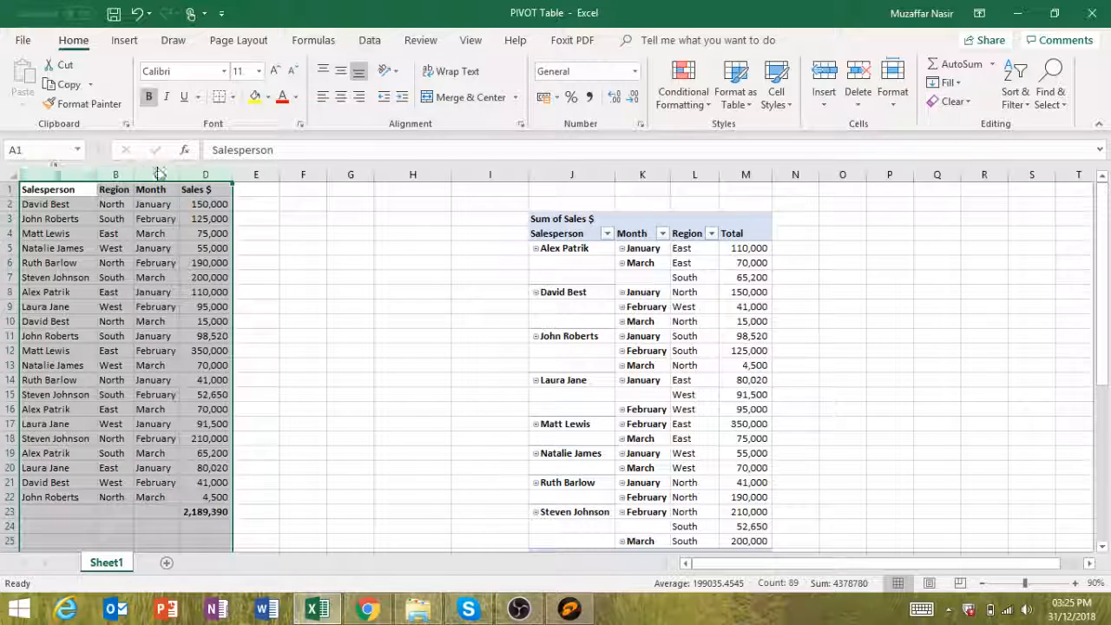
{"action": "left_click", "coordinate": [369, 41]}
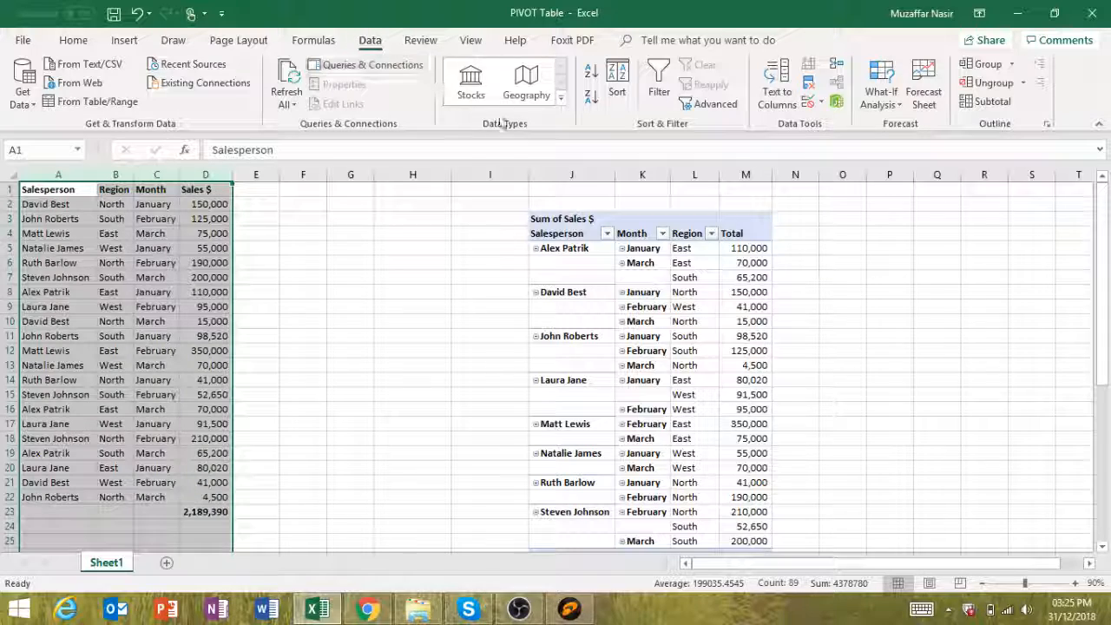
{"action": "left_click", "coordinate": [1012, 66]}
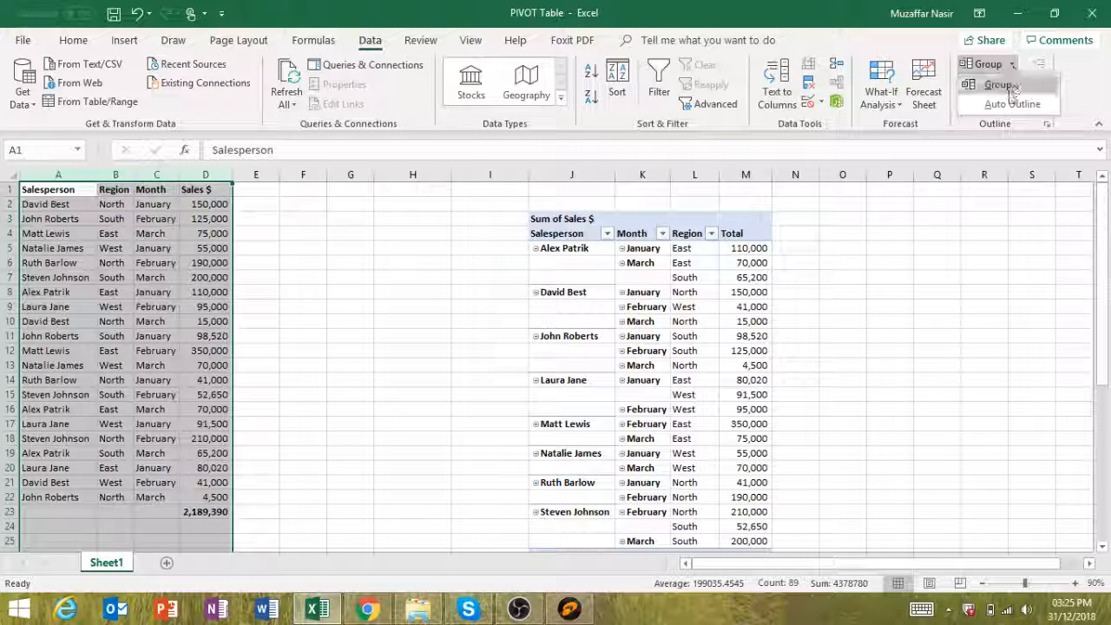
{"action": "left_click", "coordinate": [1010, 99]}
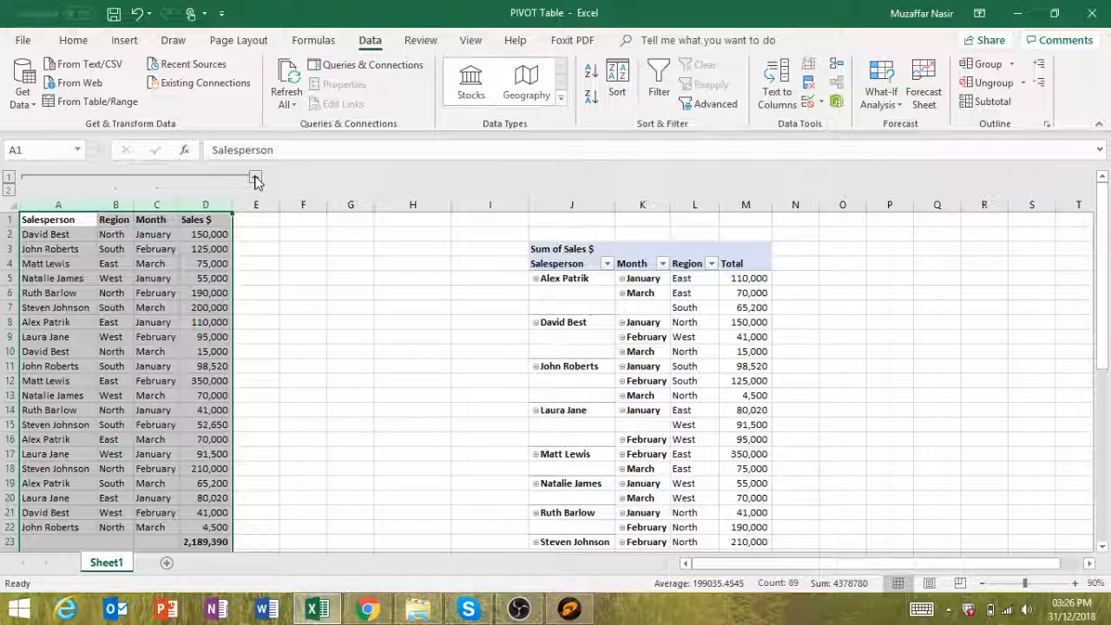
- Collapse the grouped source data columns A:D and expand them again
{"action": "left_click", "coordinate": [256, 180]}
{"action": "left_click", "coordinate": [87, 265]}
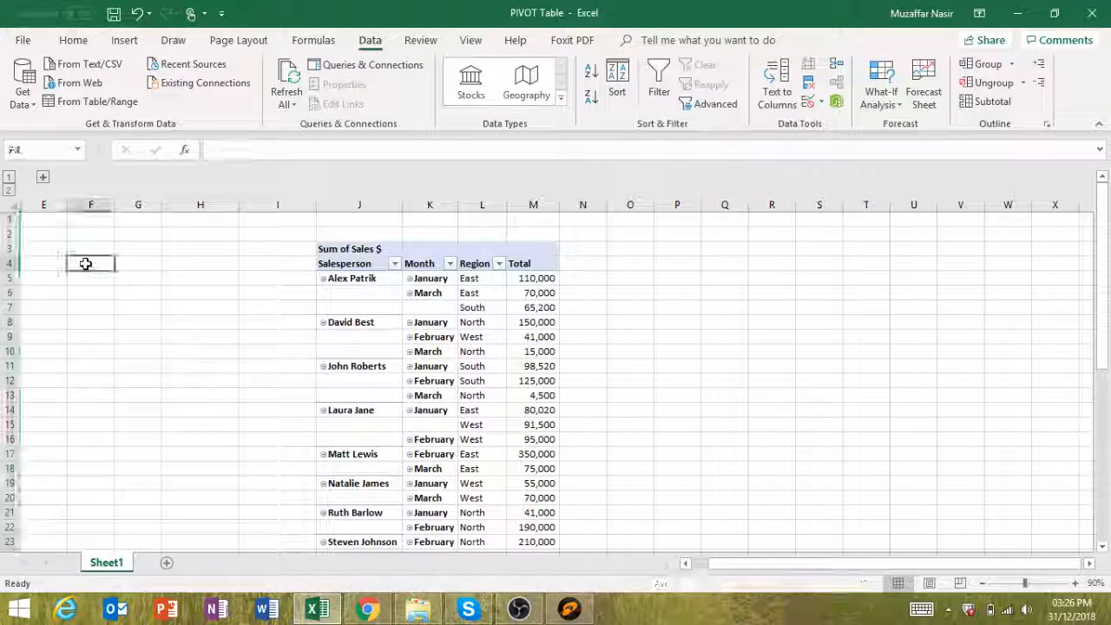
{"action": "left_click", "coordinate": [43, 177]}
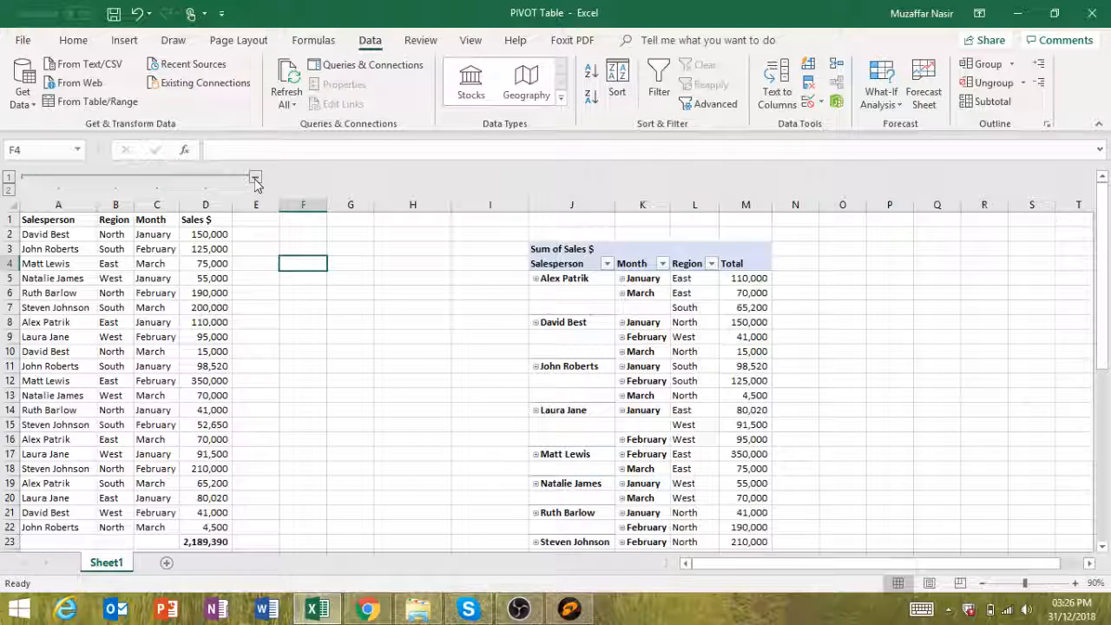
{"action": "left_click", "coordinate": [641, 395]}
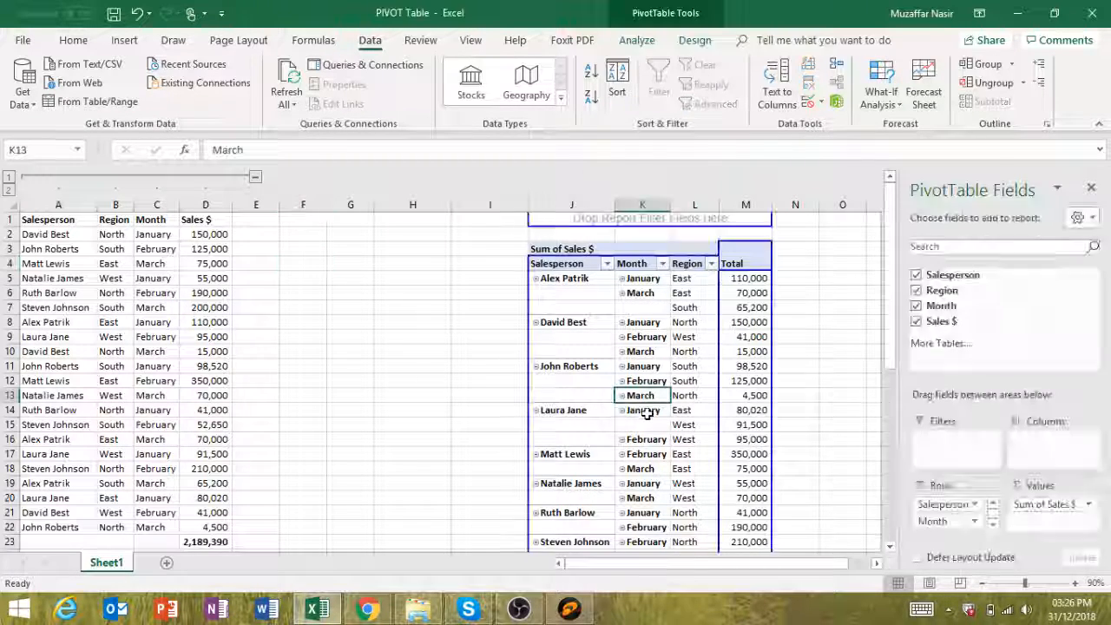